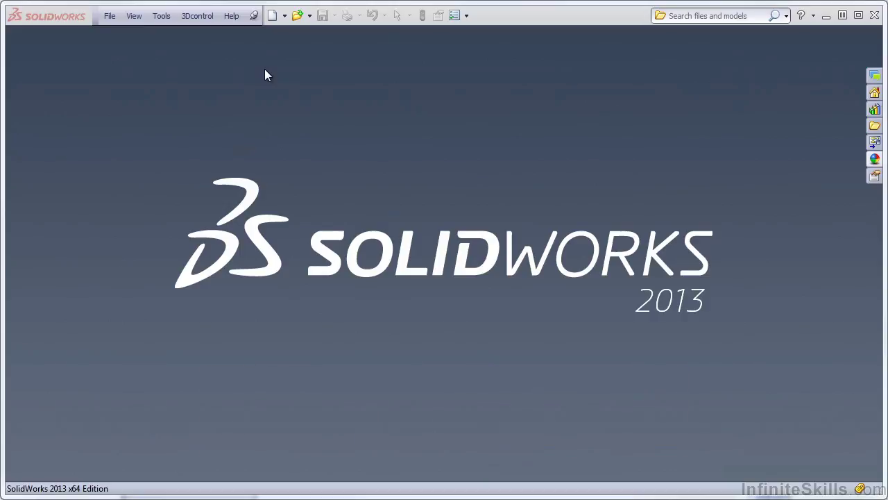
# Create a new part from the Infinite Skills Part Template and start a spline sketch on the Front XY plane
pyautogui.click(273, 16)
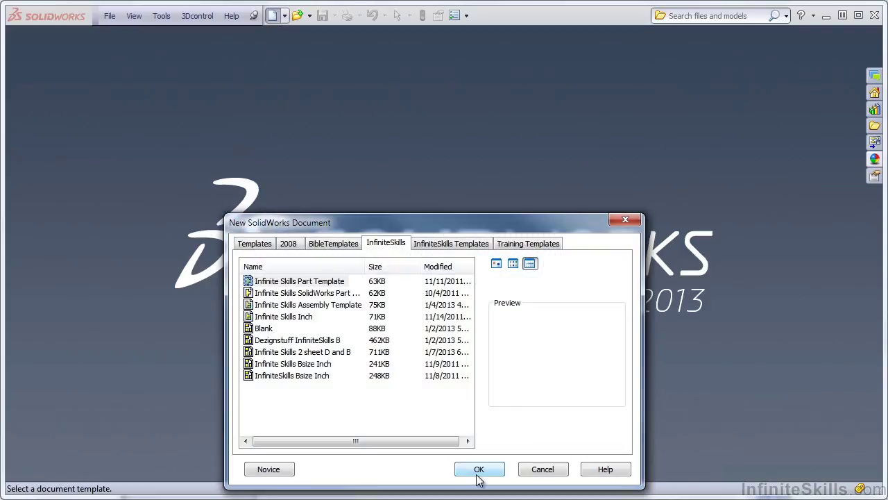
pyautogui.click(478, 471)
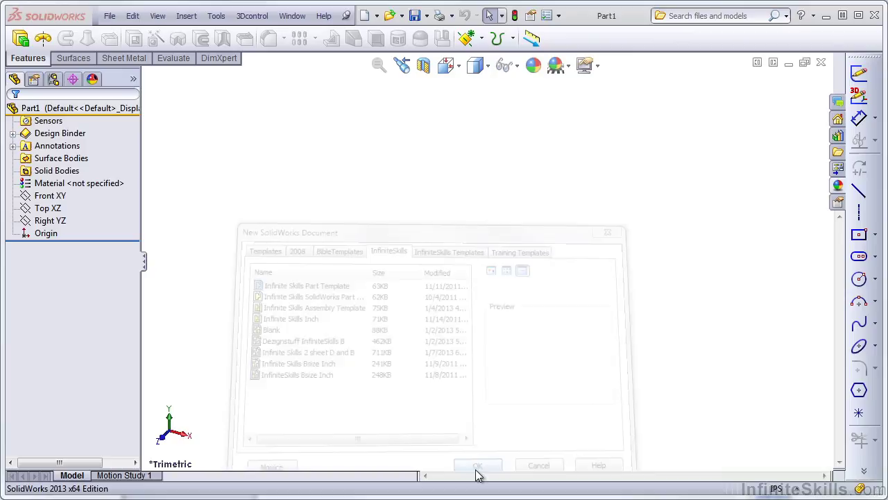
pyautogui.click(859, 326)
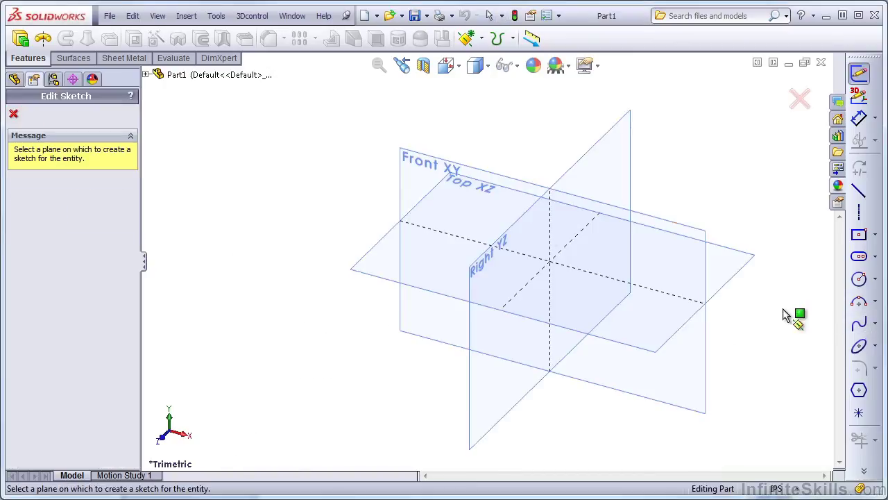
pyautogui.click(474, 174)
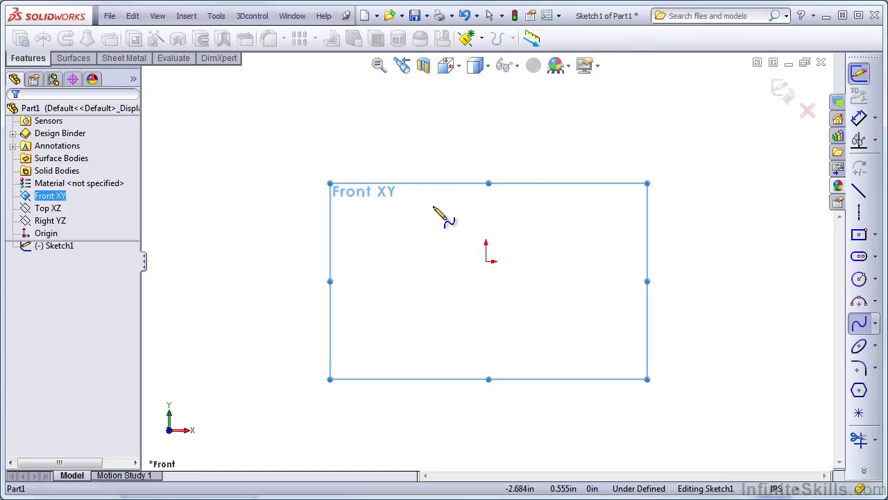
# Sketch a seven-point wavy spline across the view, alternating low and high points and passing near the origin
pyautogui.click(235, 296)
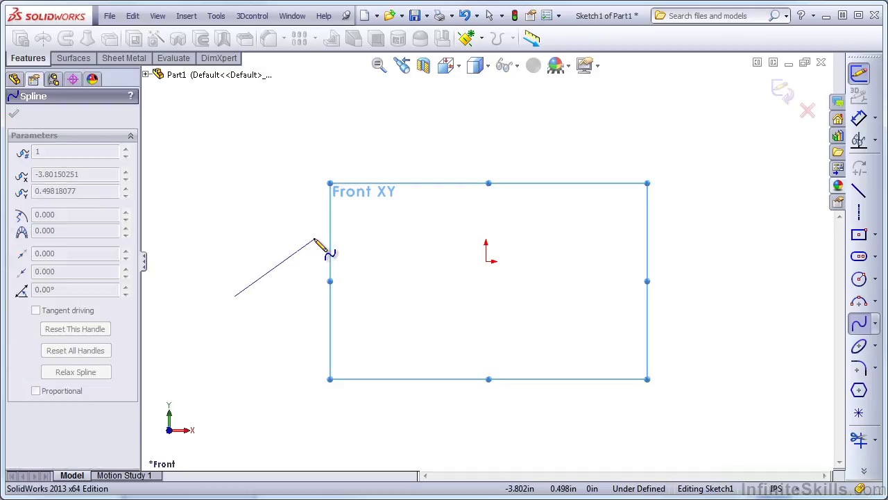
pyautogui.click(313, 237)
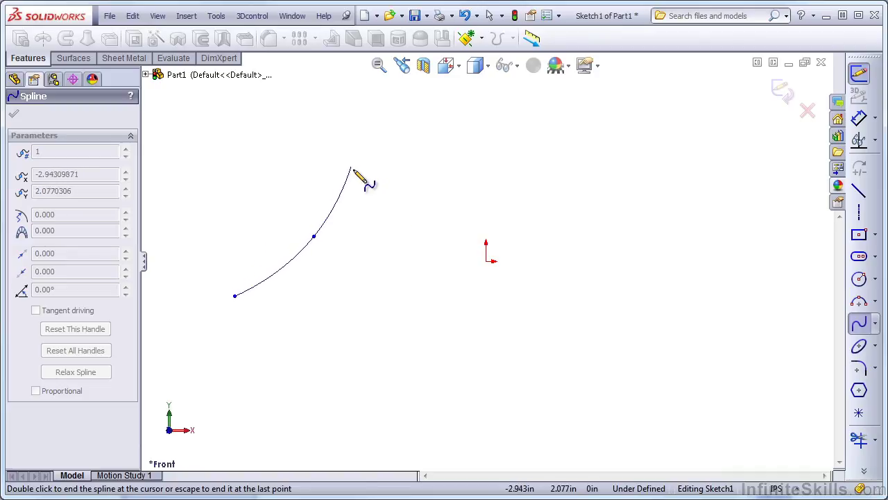
pyautogui.click(381, 283)
pyautogui.click(454, 232)
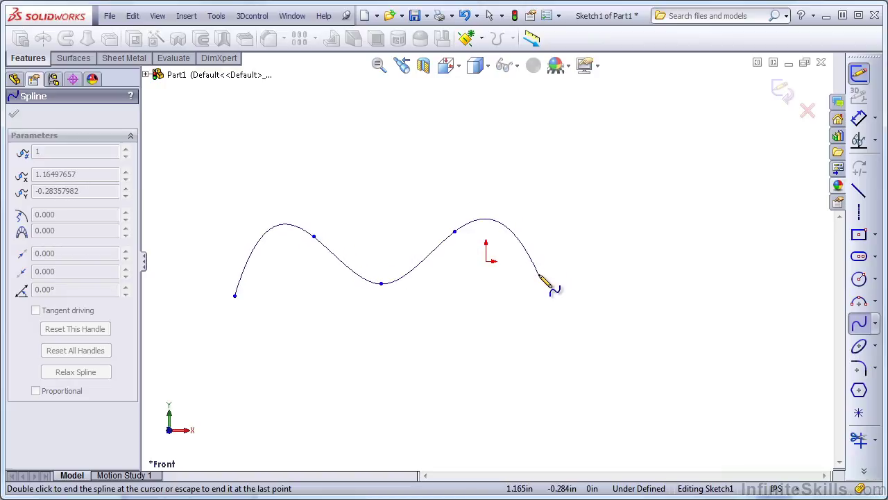
pyautogui.click(539, 274)
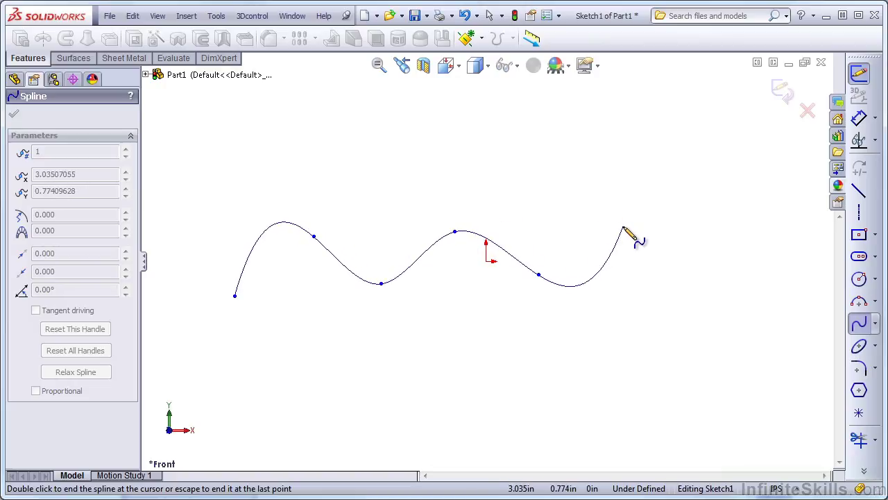
pyautogui.click(623, 226)
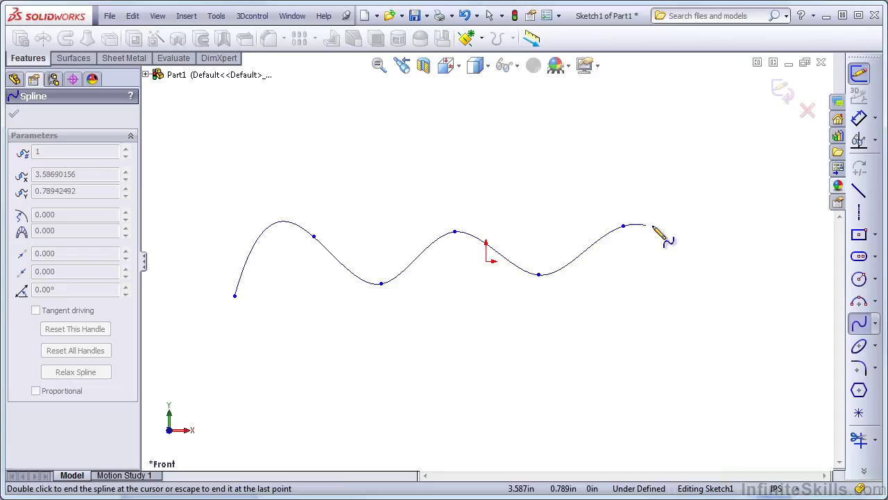
pyautogui.doubleClick(690, 281)
pyautogui.press('Escape')
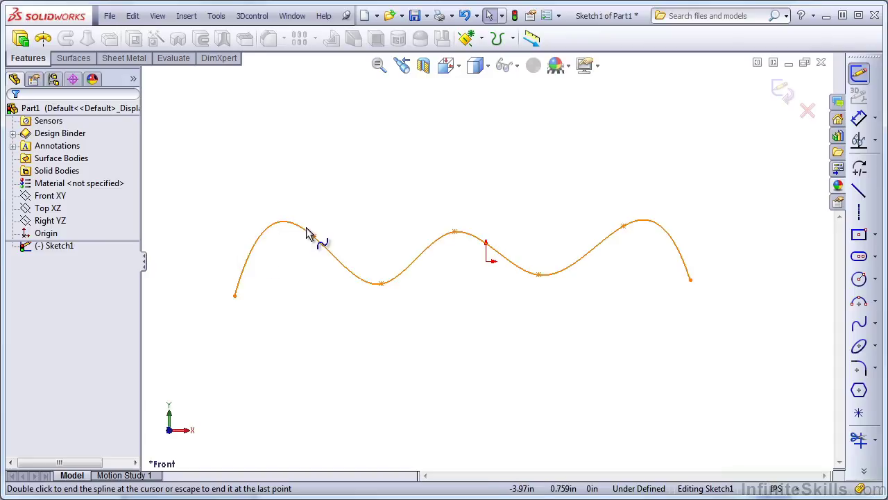
# Move the spline's second point down into a valley and its left endpoint outward to about X -6.21, Y -1.57 in
pyautogui.moveTo(314, 236); pyautogui.dragTo(302, 307)
pyautogui.click(294, 322)
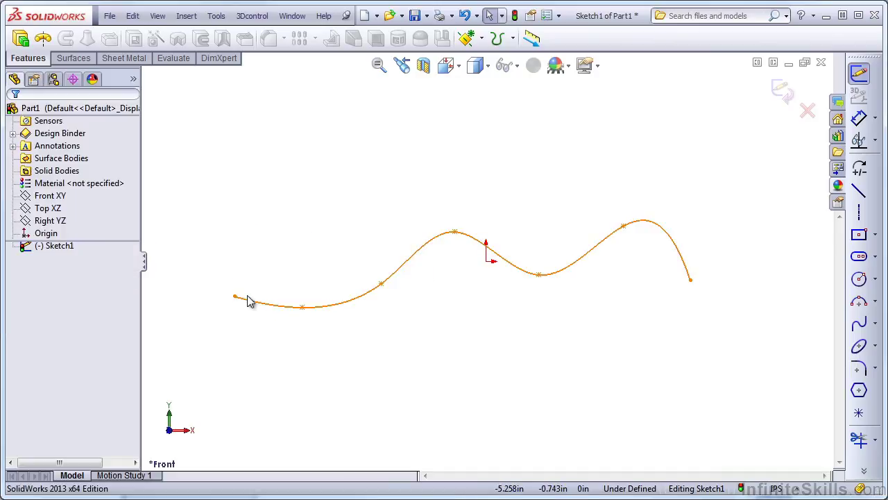
pyautogui.moveTo(235, 298); pyautogui.dragTo(204, 331)
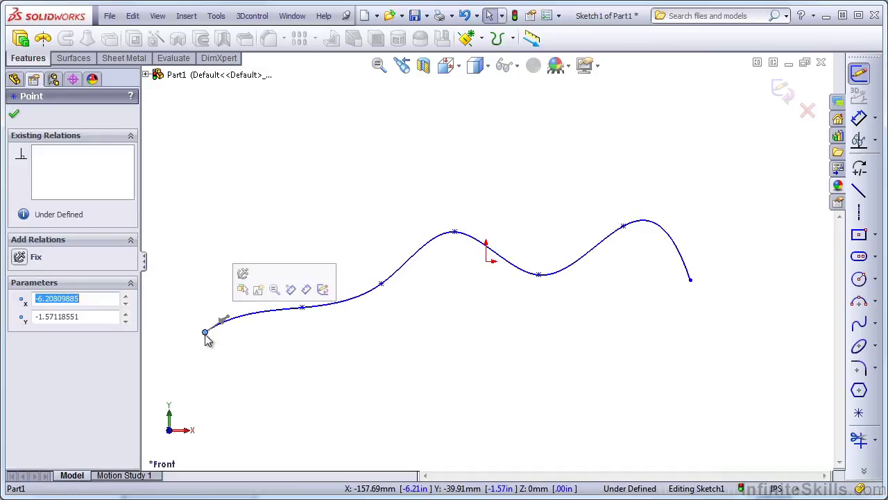
pyautogui.click(242, 371)
# Move the whole spline upward above the origin without changing its shape
pyautogui.click(356, 300)
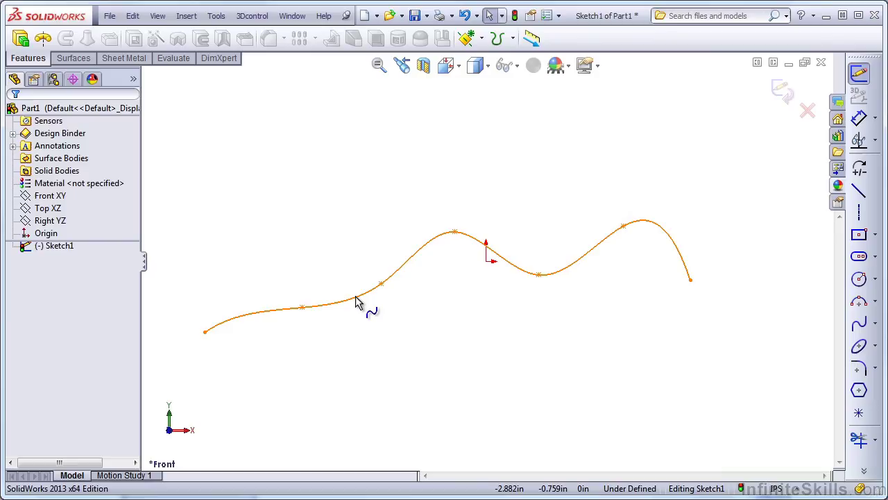
pyautogui.moveTo(356, 305); pyautogui.dragTo(378, 214)
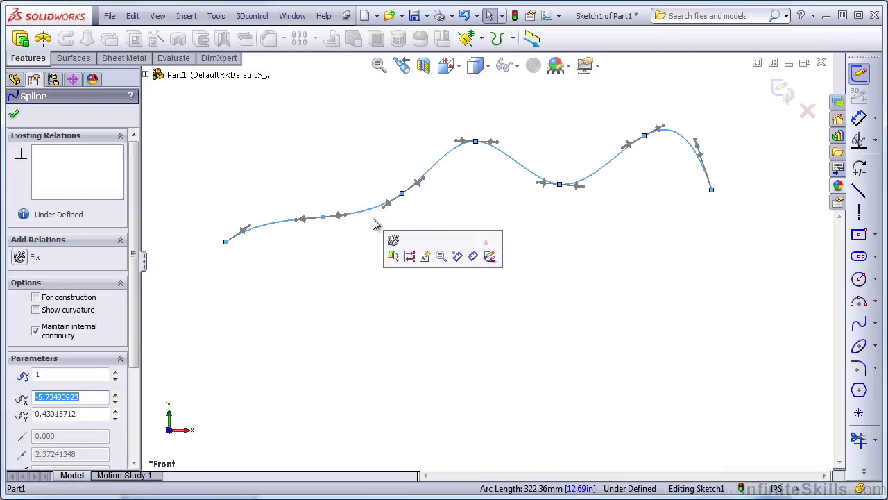
pyautogui.click(370, 240)
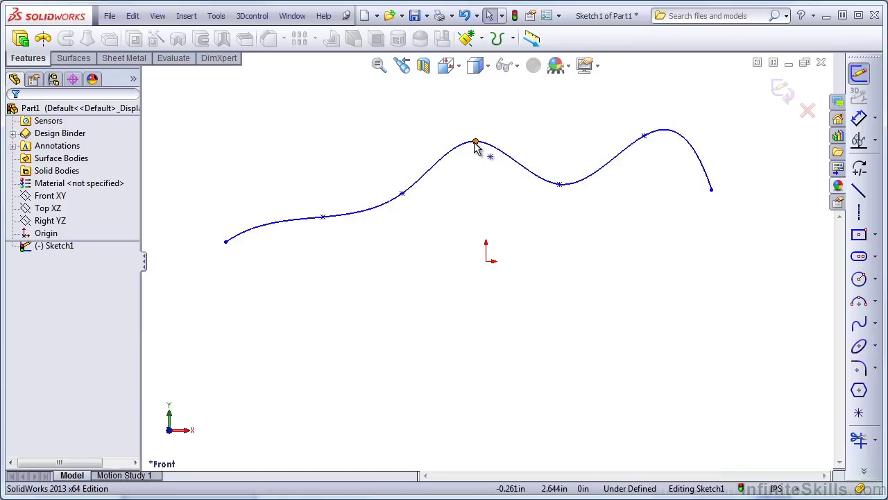
# Attach the spline's fourth point to the origin and pull the rest of the curve down below it
pyautogui.moveTo(475, 143); pyautogui.dragTo(486, 270)
pyautogui.click(477, 289)
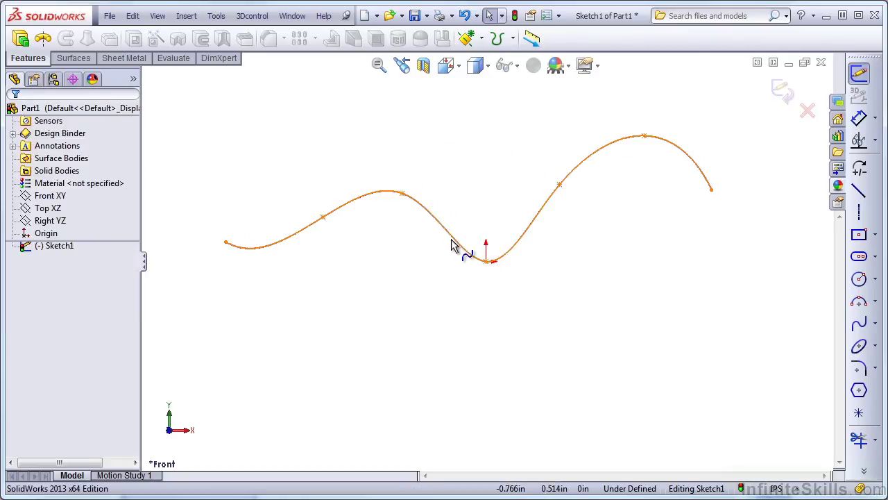
pyautogui.moveTo(454, 246); pyautogui.dragTo(445, 363)
pyautogui.click(353, 403)
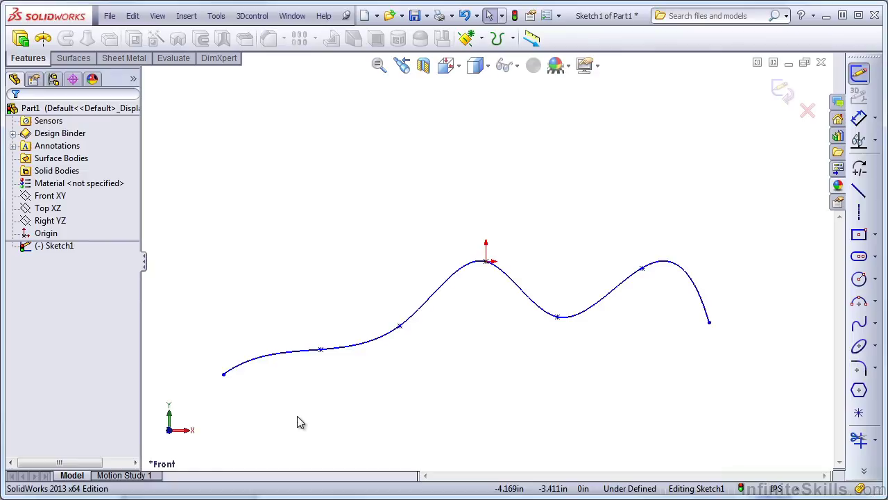
# Steepen and lengthen the tangency handle at the spline's left end to form a hump before the second point
pyautogui.click(249, 367)
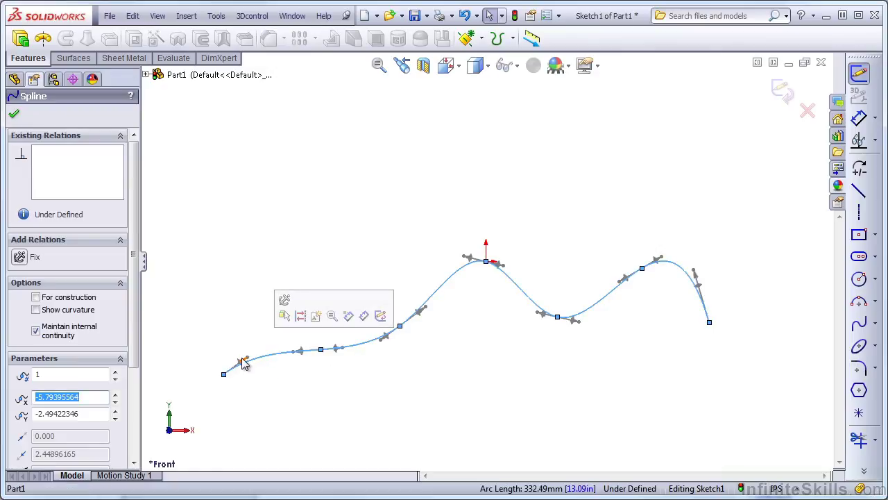
pyautogui.moveTo(247, 362); pyautogui.dragTo(243, 299)
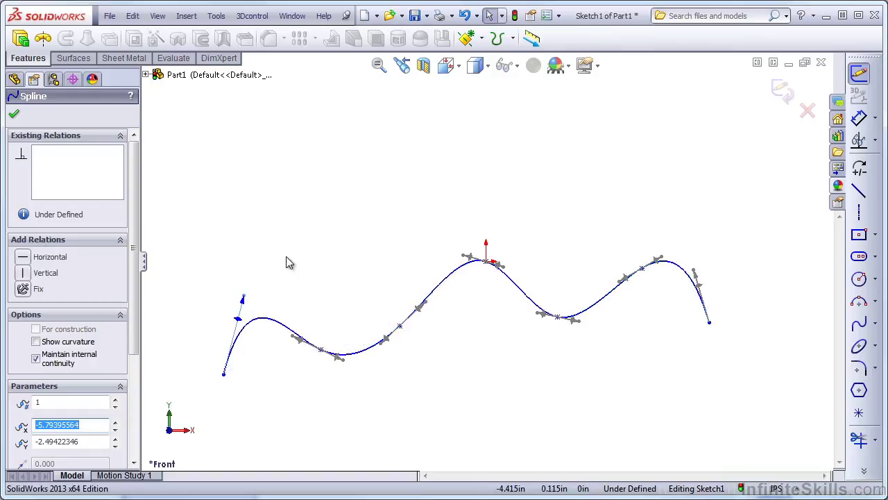
pyautogui.click(627, 201)
# Sketch a short line from the spline's left endpoint, running steeply down and slightly outward
pyautogui.click(859, 191)
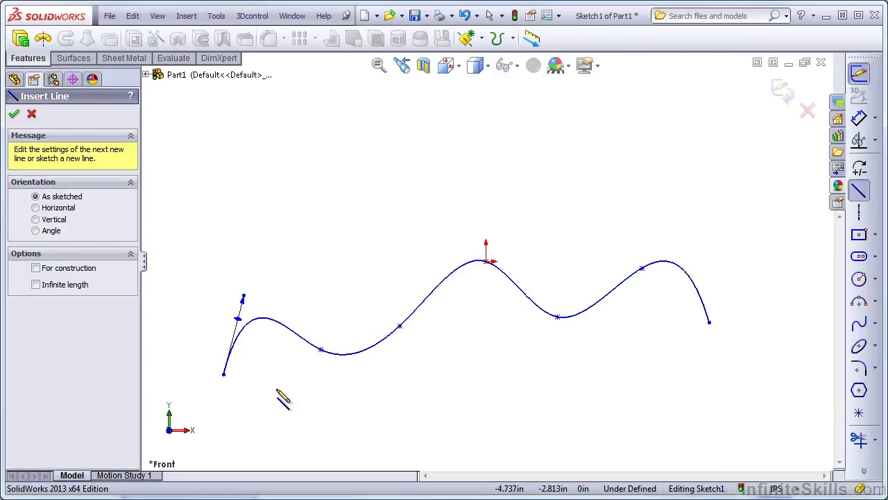
pyautogui.click(224, 375)
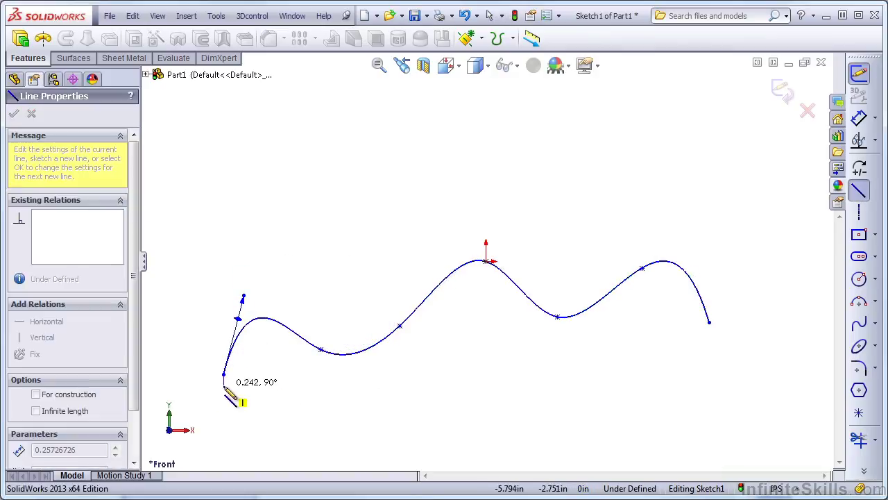
pyautogui.click(209, 439)
pyautogui.press('Escape')
# Make the short line tangent to the spline, and move its free lower endpoint further outward and down
pyautogui.moveTo(242, 404); pyautogui.dragTo(211, 370)
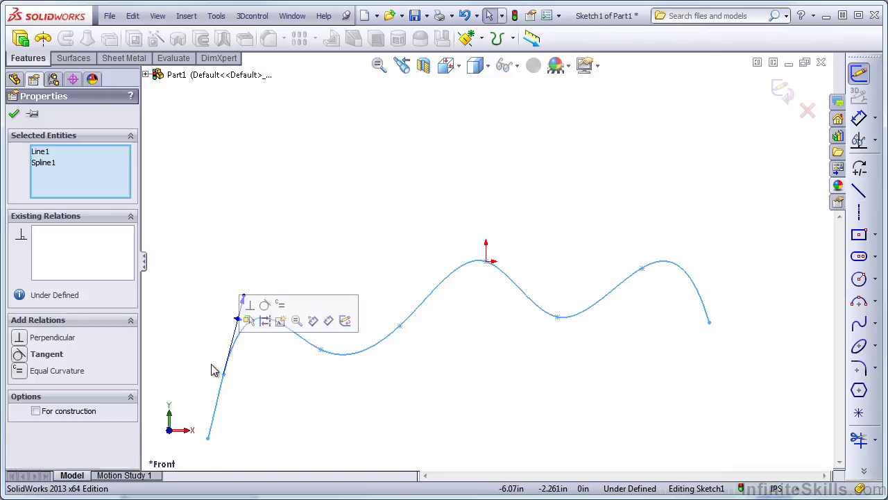
pyautogui.click(265, 306)
pyautogui.click(284, 389)
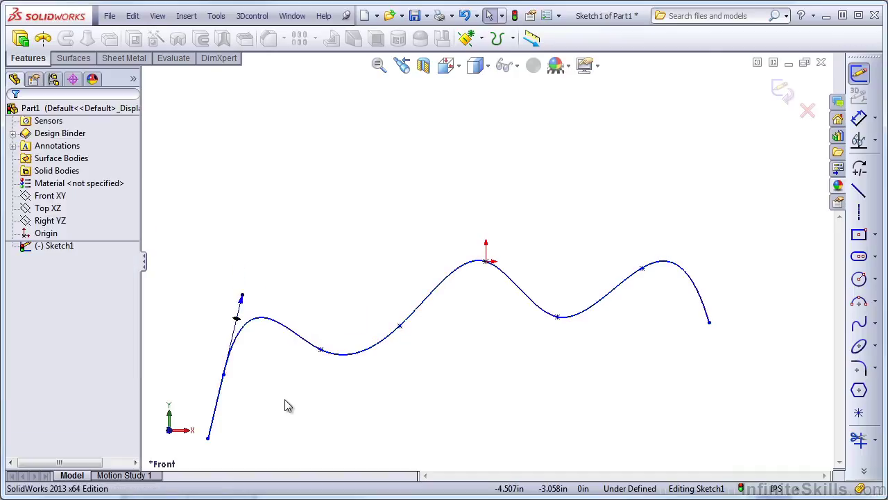
pyautogui.moveTo(209, 437); pyautogui.dragTo(177, 449)
pyautogui.click(378, 430)
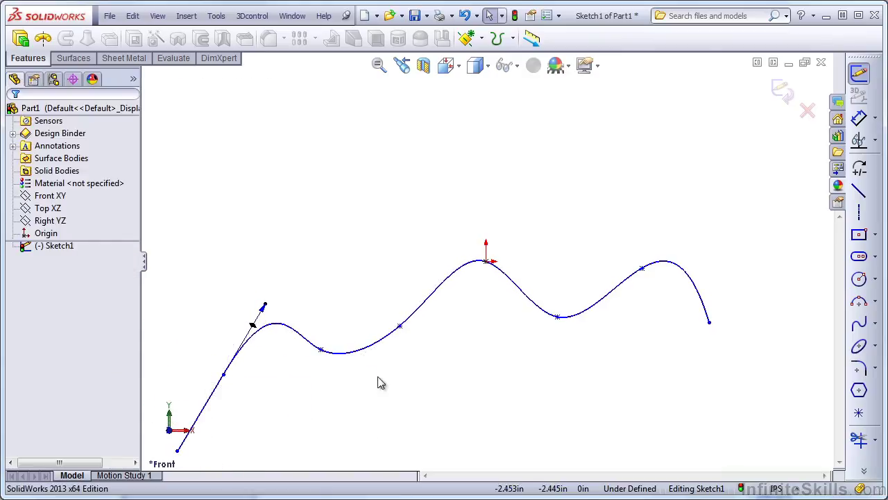
# Lengthen the inner tangency handle at the spline's second point to flatten the curve around it
pyautogui.click(333, 359)
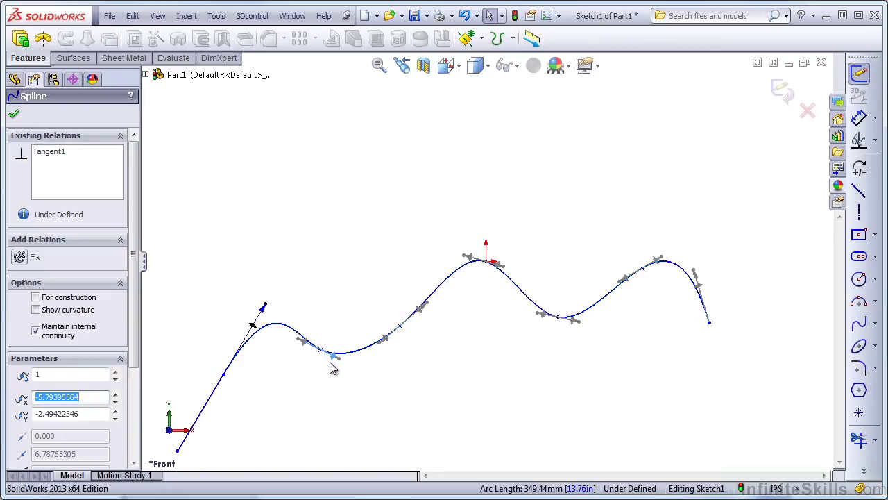
pyautogui.moveTo(331, 362); pyautogui.dragTo(368, 362)
pyautogui.click(358, 390)
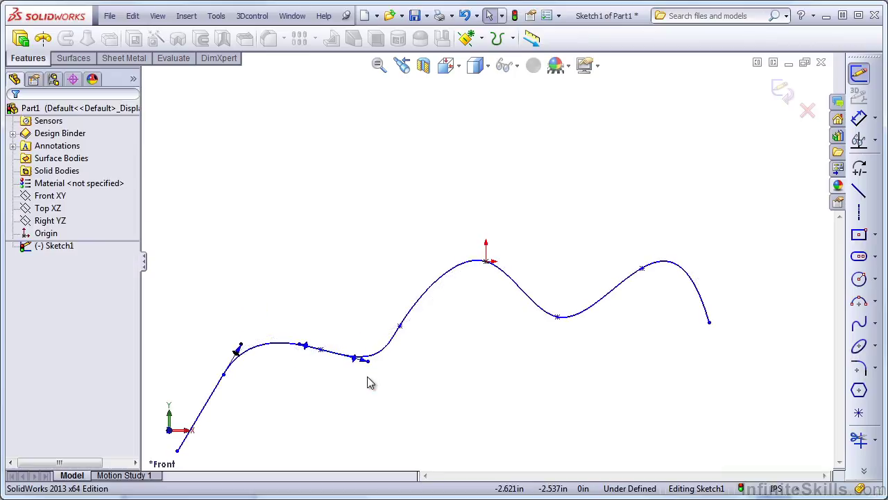
# Add a Vertical relation to the tangency handle at the spline's right end
pyautogui.click(705, 316)
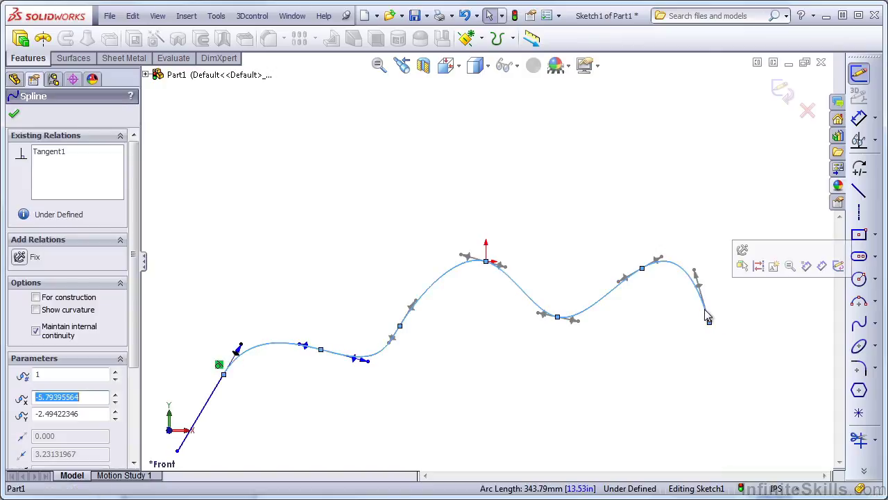
pyautogui.click(696, 275)
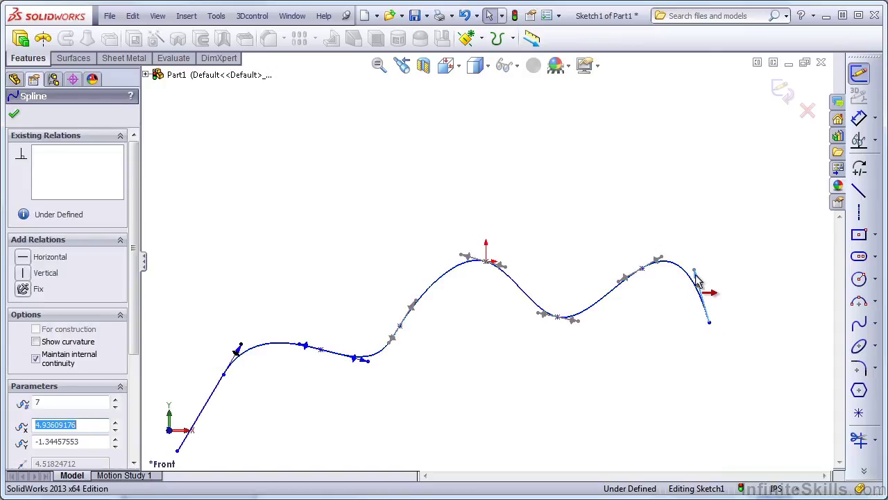
pyautogui.click(54, 275)
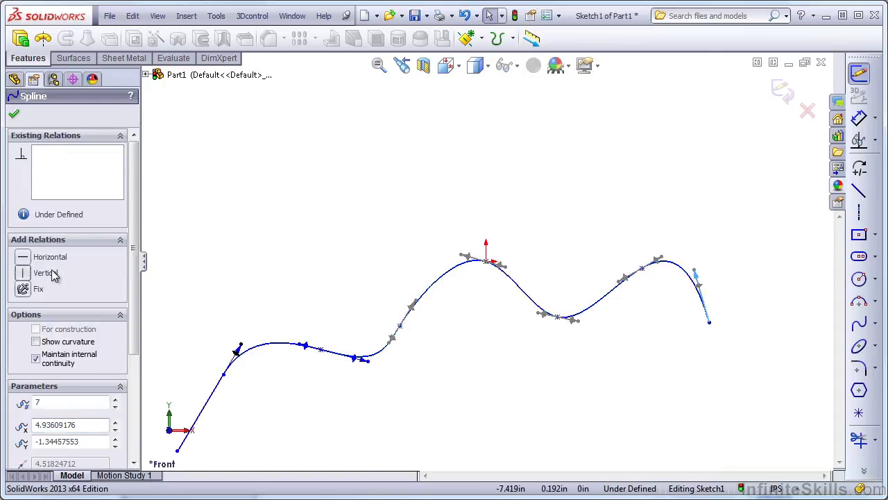
pyautogui.click(469, 214)
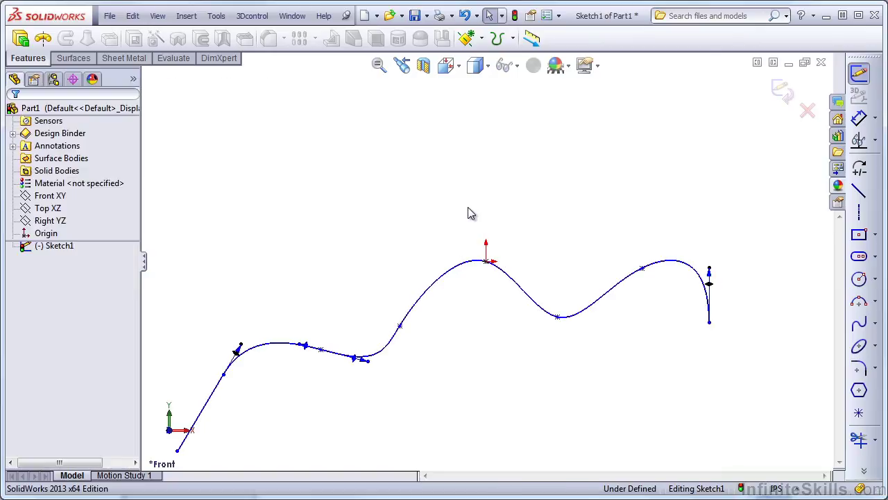
# Sketch a vertical centerline about 1.5 in long downward from the spline's right endpoint
pyautogui.click(860, 214)
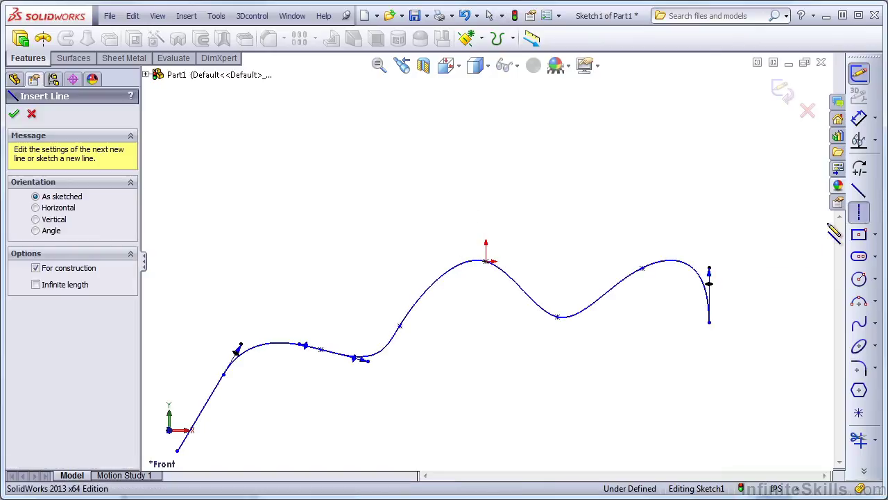
pyautogui.click(710, 323)
pyautogui.click(710, 389)
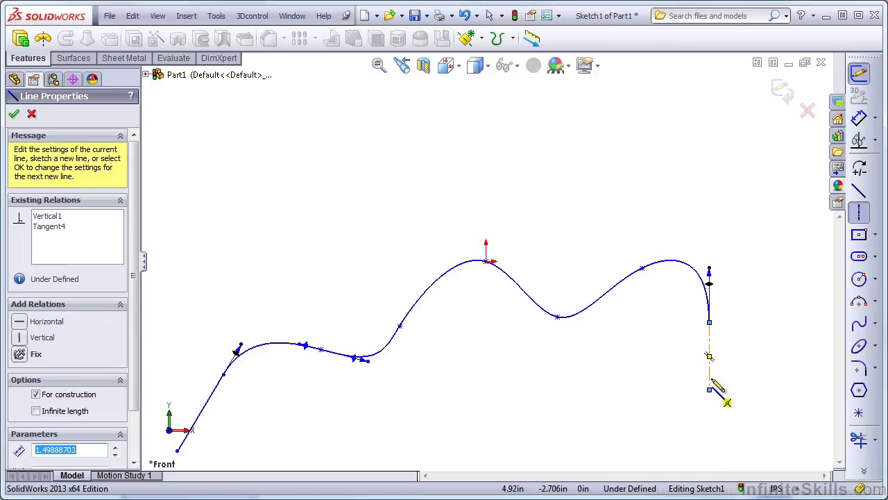
pyautogui.press('Escape')
# Make the vertical centerline tangent to the spline, and pull the spline upward while its fourth point stays on the origin
pyautogui.moveTo(739, 340); pyautogui.dragTo(698, 313)
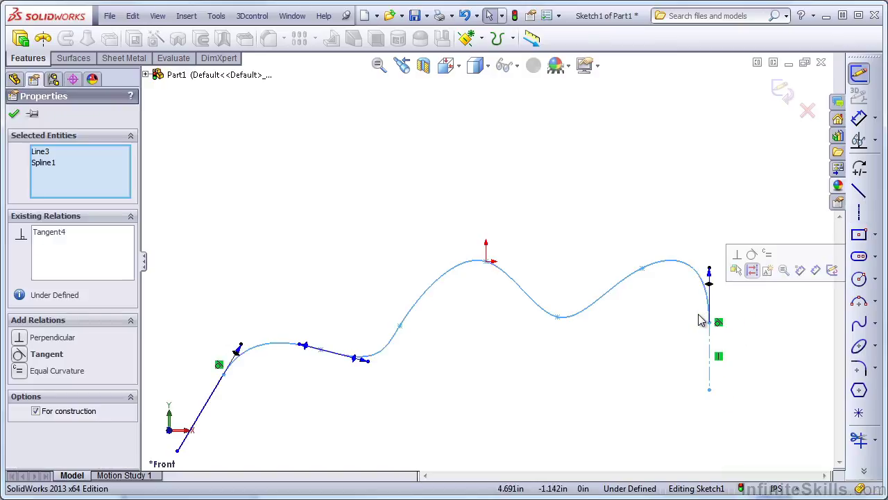
pyautogui.click(753, 255)
pyautogui.click(762, 313)
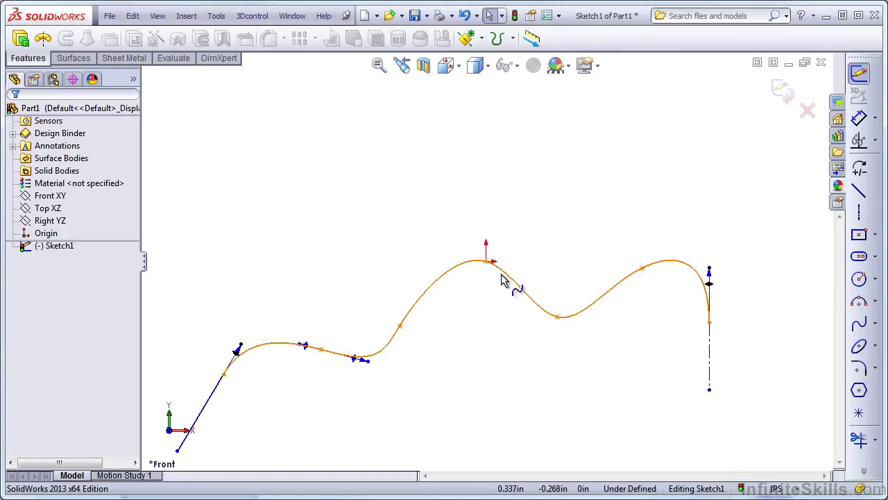
pyautogui.moveTo(507, 278); pyautogui.dragTo(520, 139)
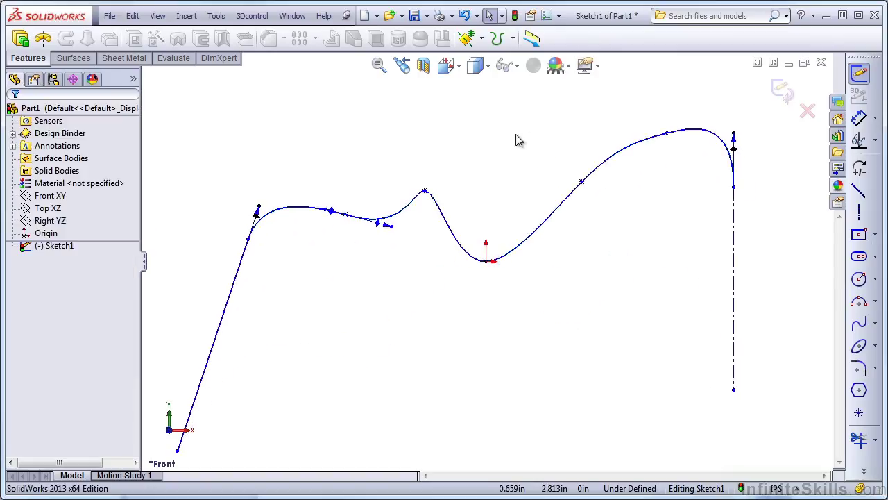
# Pull the spline farther upward around its point fixed at the origin, and display the spline's control polygon
pyautogui.moveTo(532, 243); pyautogui.dragTo(534, 184)
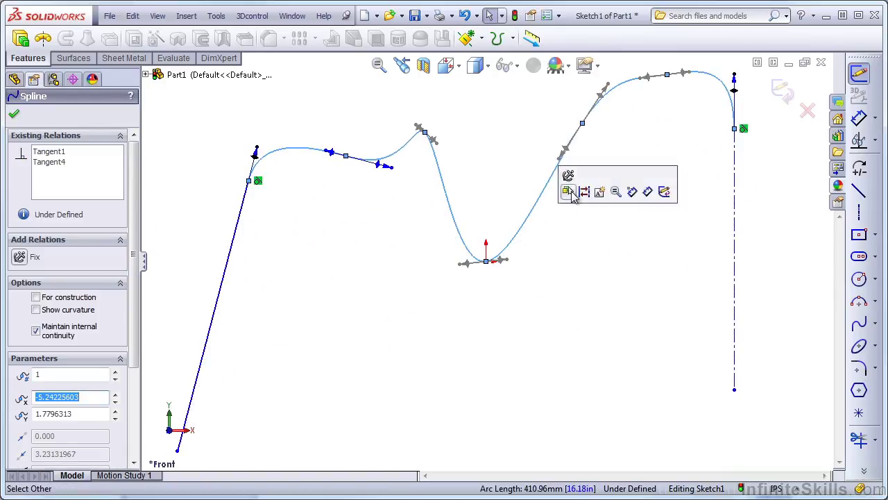
pyautogui.click(555, 269)
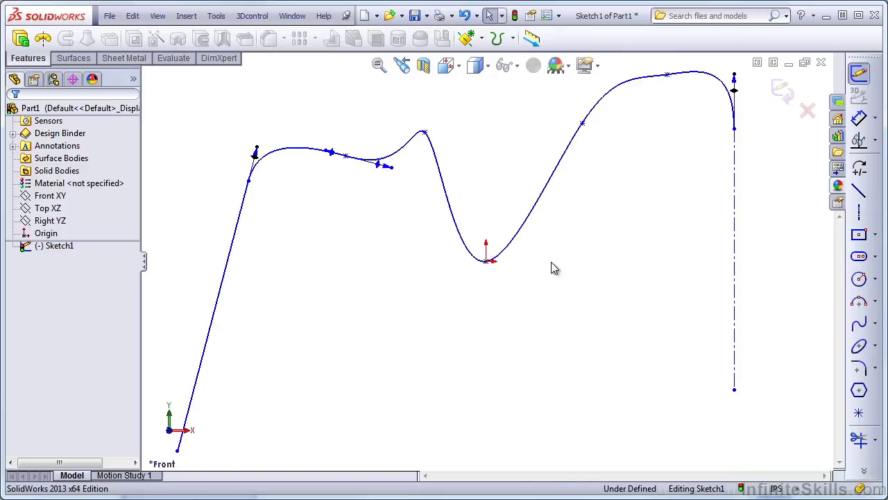
pyautogui.rightClick(633, 82)
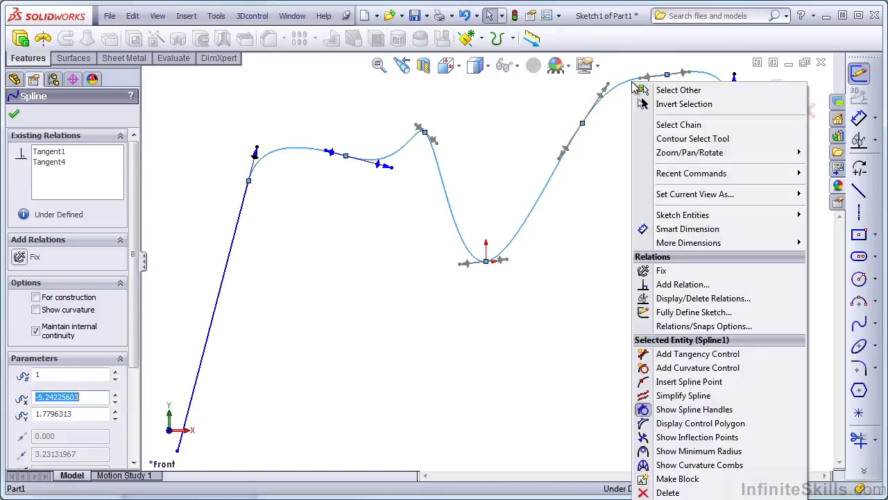
pyautogui.click(675, 426)
pyautogui.click(603, 334)
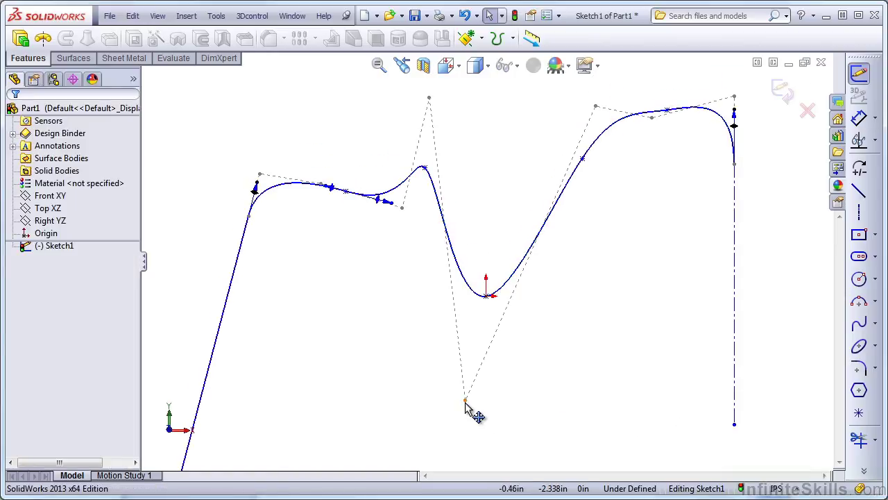
# Reshape the spline by moving control polygon vertices: the middle peak down and left, the leftmost slightly up, the one beneath the right hump upward
pyautogui.moveTo(430, 99); pyautogui.dragTo(364, 279)
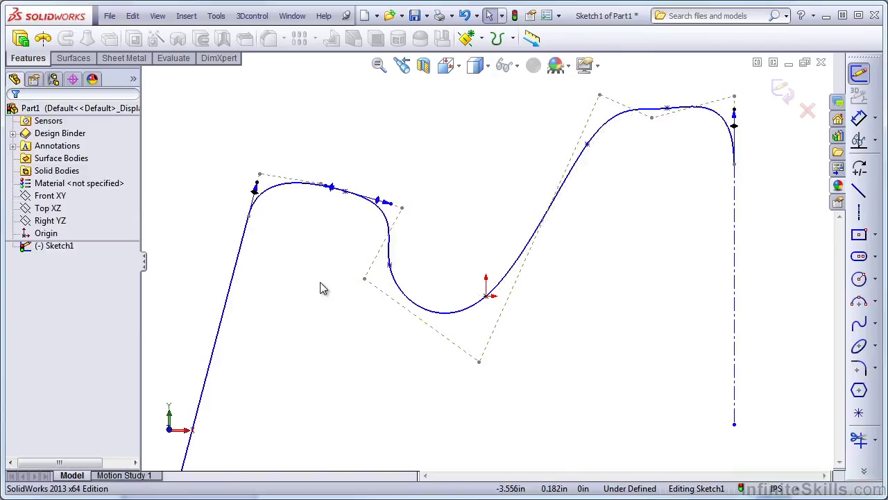
pyautogui.moveTo(259, 176)
pyautogui.mouseDown()
pyautogui.moveTo(252, 189)
pyautogui.moveTo(260, 172)
pyautogui.mouseUp()
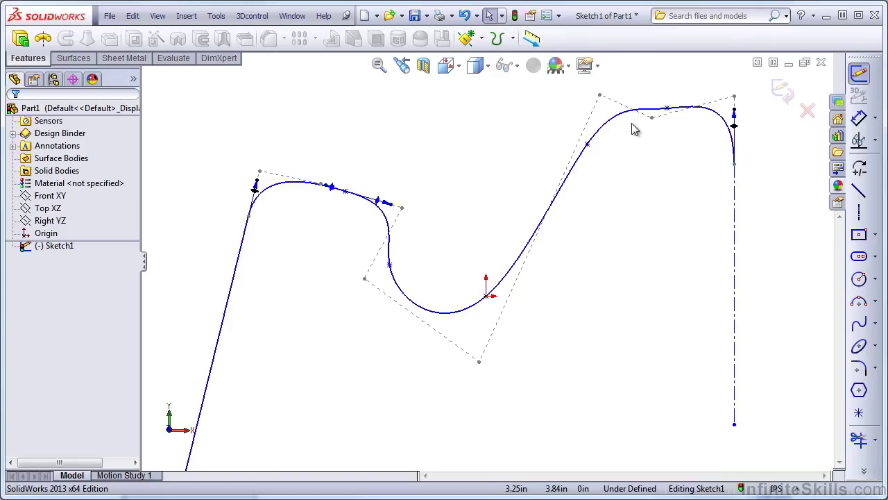
pyautogui.moveTo(651, 119); pyautogui.dragTo(657, 90)
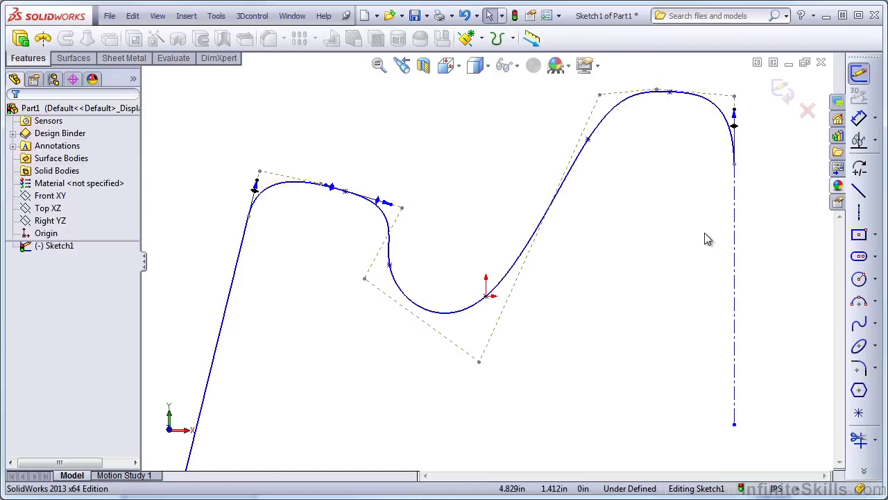
pyautogui.click(700, 250)
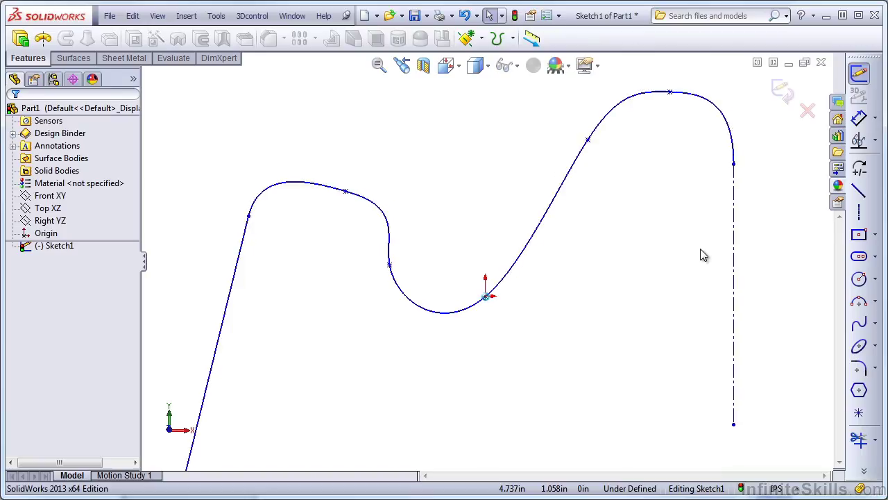
# Sketch a four-point U-shaped spline below the first one, and close it into an egg shape by placing its end point on its start point
pyautogui.press('f')
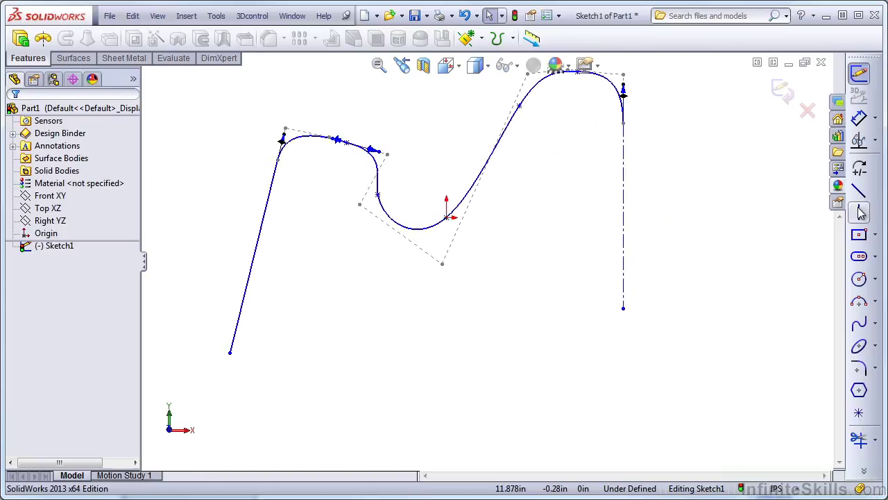
pyautogui.click(859, 323)
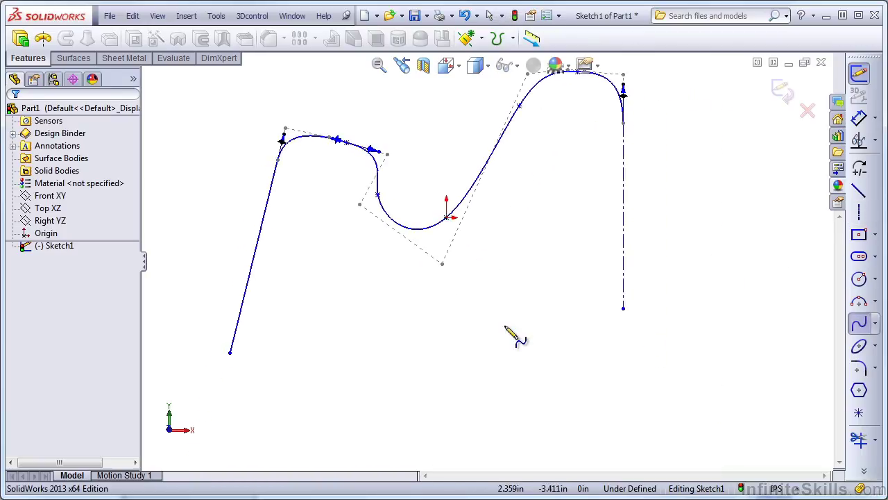
pyautogui.click(360, 308)
pyautogui.click(347, 382)
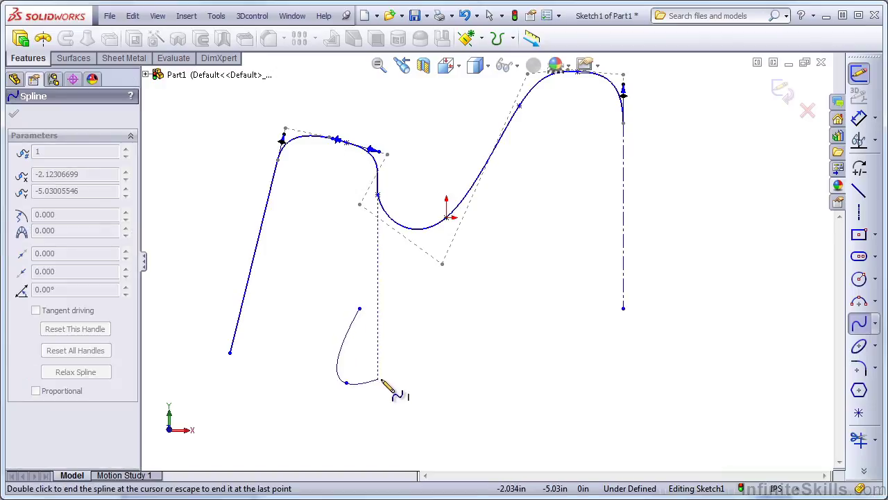
pyautogui.click(378, 379)
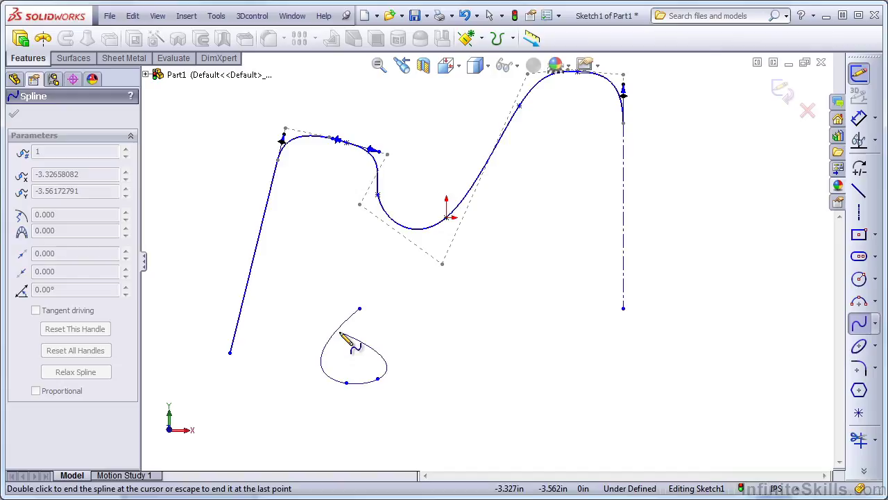
pyautogui.click(406, 306)
pyautogui.press('Escape')
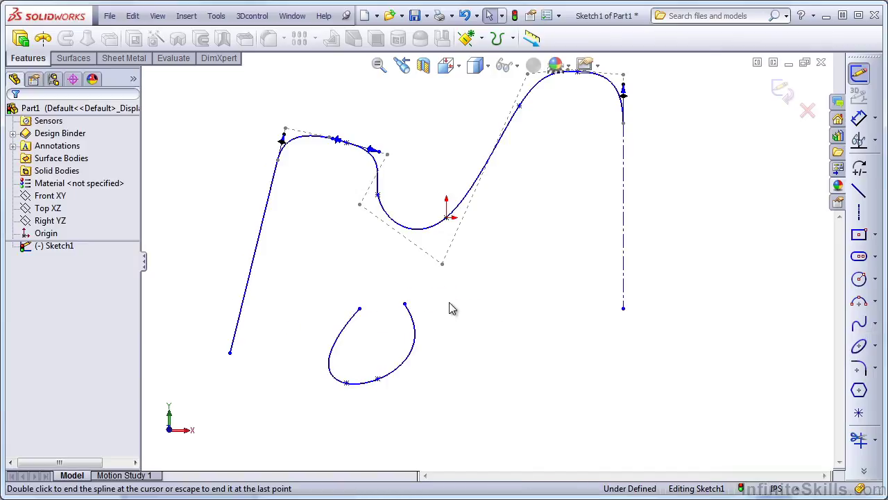
pyautogui.moveTo(406, 306); pyautogui.dragTo(310, 329)
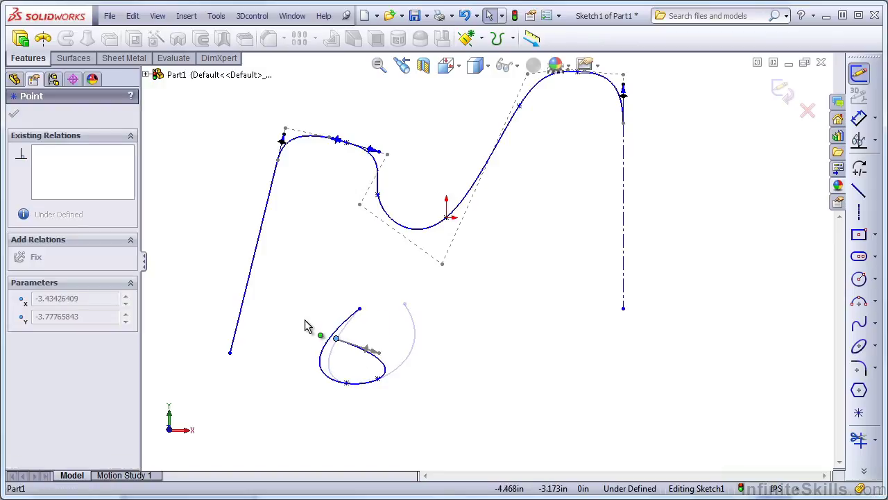
pyautogui.moveTo(308, 327); pyautogui.dragTo(361, 309)
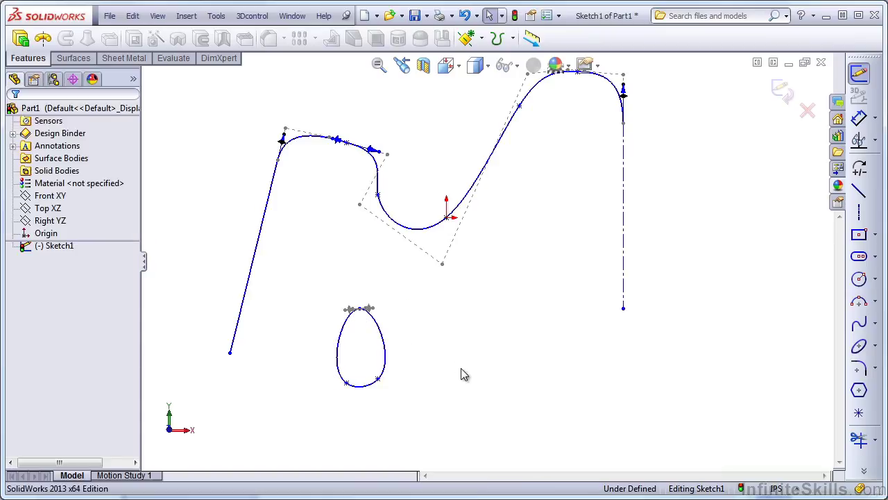
# Sketch a vertical centerline about 4.28 in long downward from the closed spline's top point
pyautogui.click(859, 211)
pyautogui.click(360, 309)
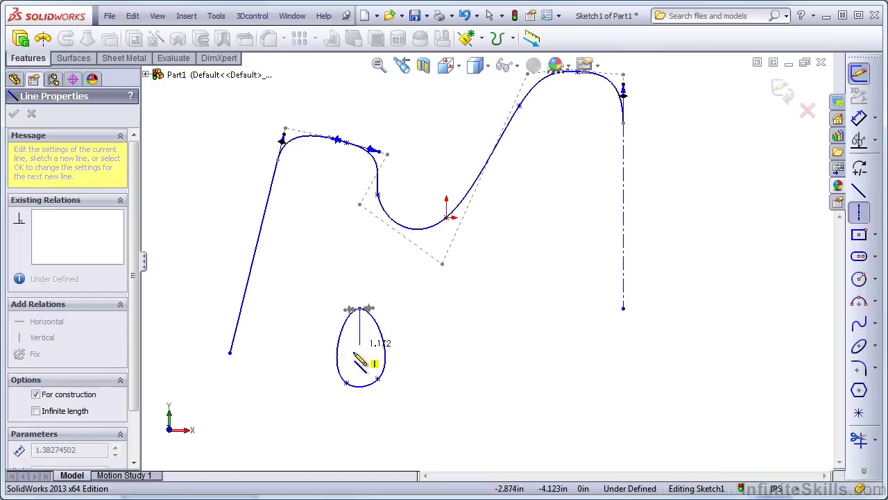
pyautogui.click(359, 447)
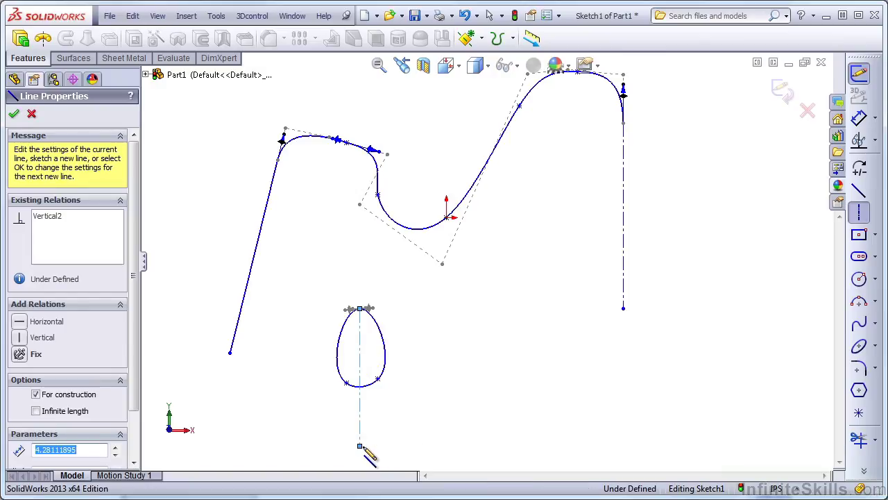
pyautogui.press('Escape')
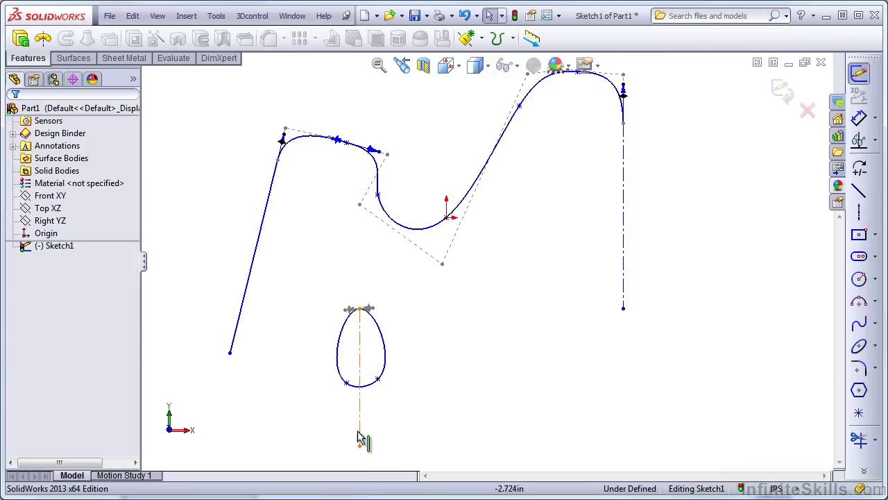
# Make the closed spline's two lower points symmetric about the centerline, and pull the right one down and outward to enlarge the shape
pyautogui.click(347, 383)
pyautogui.keyDown('ctrl'); pyautogui.click(359, 402); pyautogui.keyUp('ctrl')
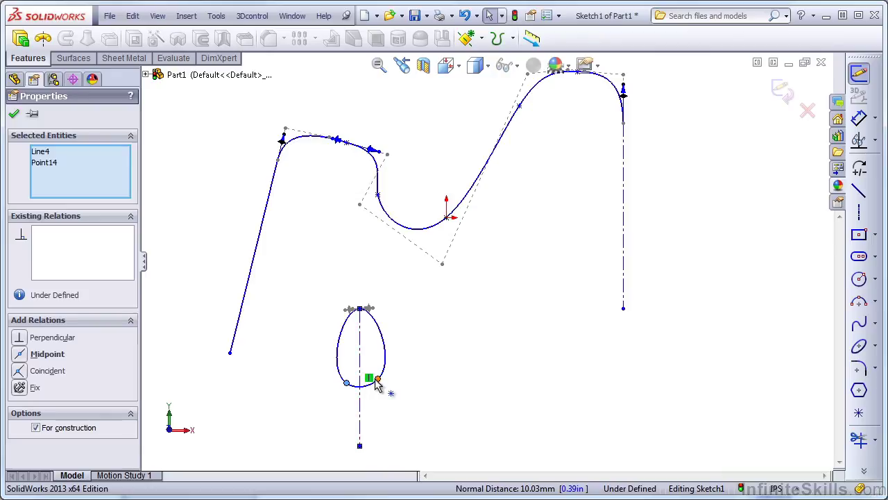
pyautogui.keyDown('ctrl'); pyautogui.click(377, 380); pyautogui.keyUp('ctrl')
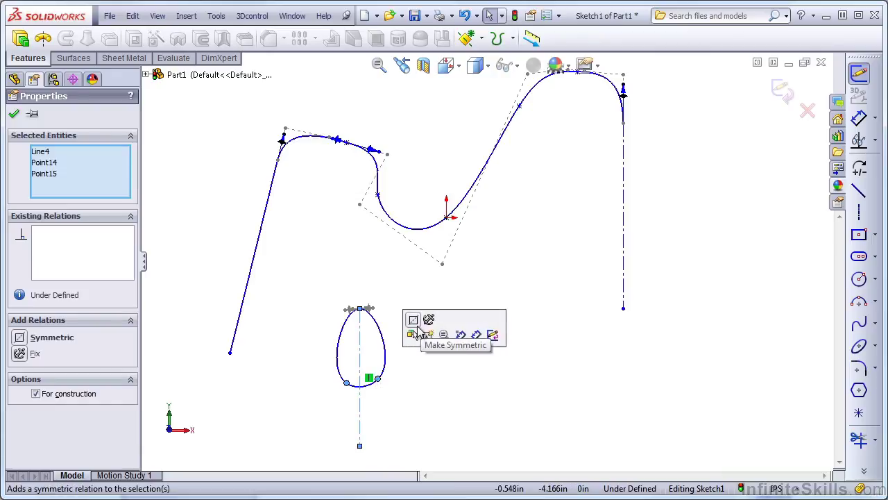
pyautogui.click(419, 333)
pyautogui.click(450, 378)
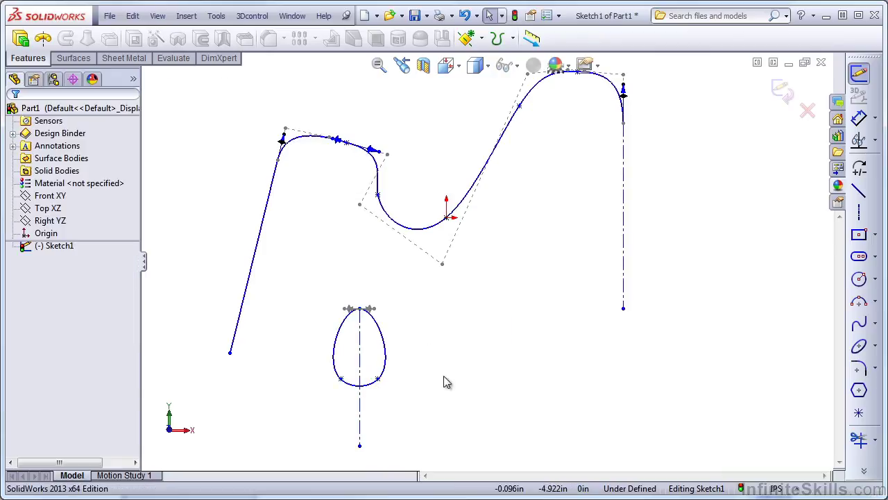
pyautogui.moveTo(377, 381); pyautogui.dragTo(391, 404)
pyautogui.click(467, 417)
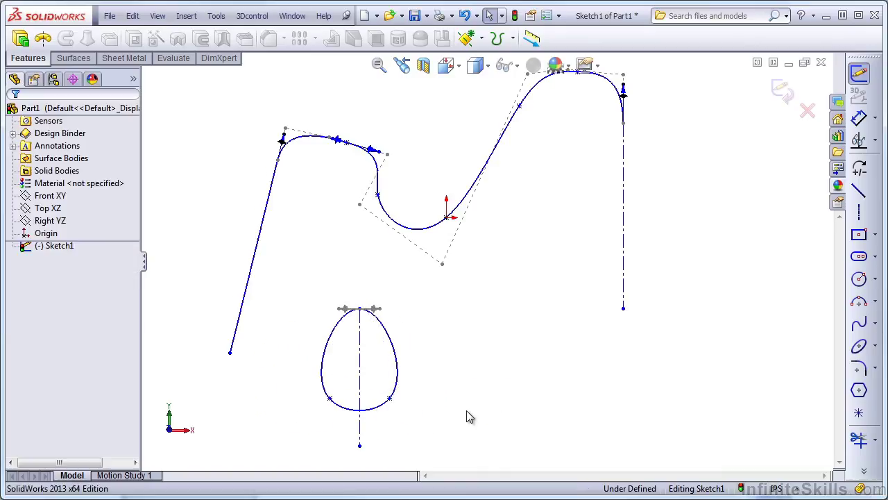
# Add a curvature control on the right side of the closed spline, between its top and lower right points
pyautogui.rightClick(388, 340)
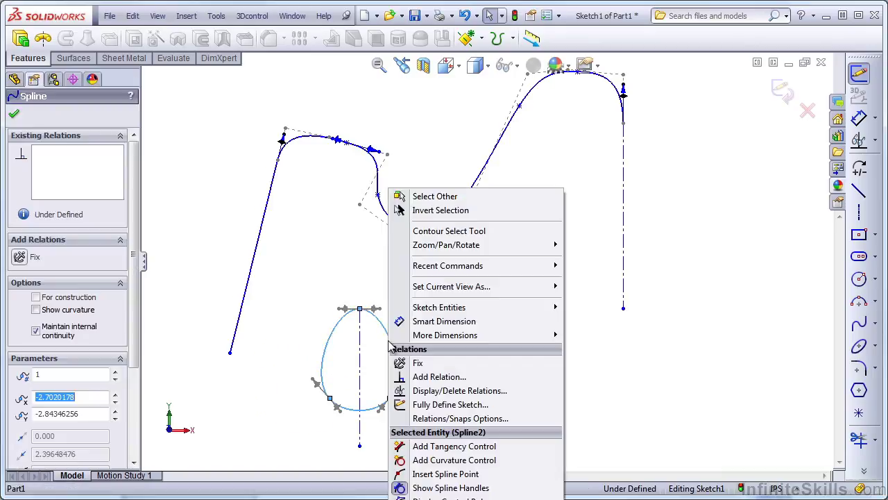
pyautogui.click(443, 462)
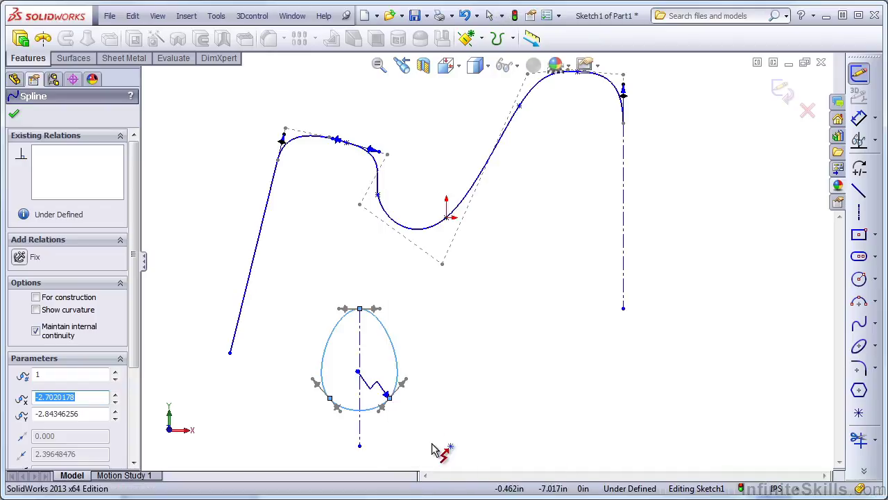
pyautogui.click(389, 355)
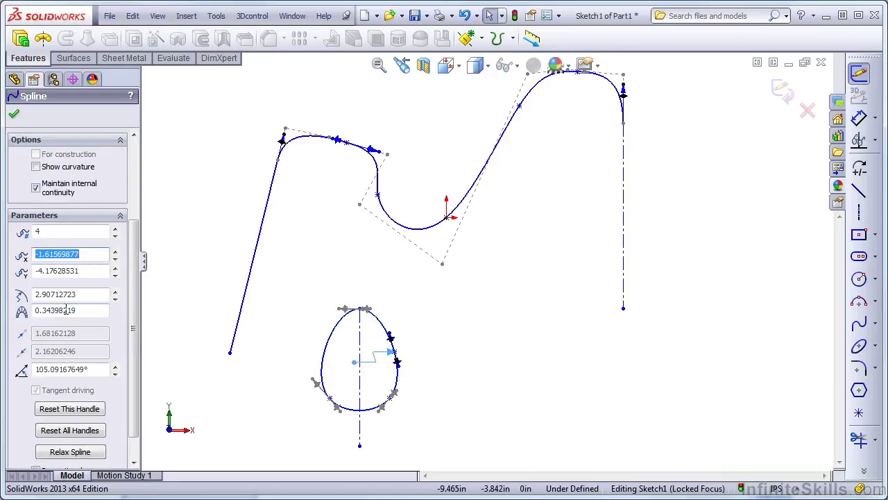
# Try radii of curvature of 5 and 1 at the closed spline's curvature control, leaving it at 1
pyautogui.moveTo(81, 294); pyautogui.dragTo(31, 298)
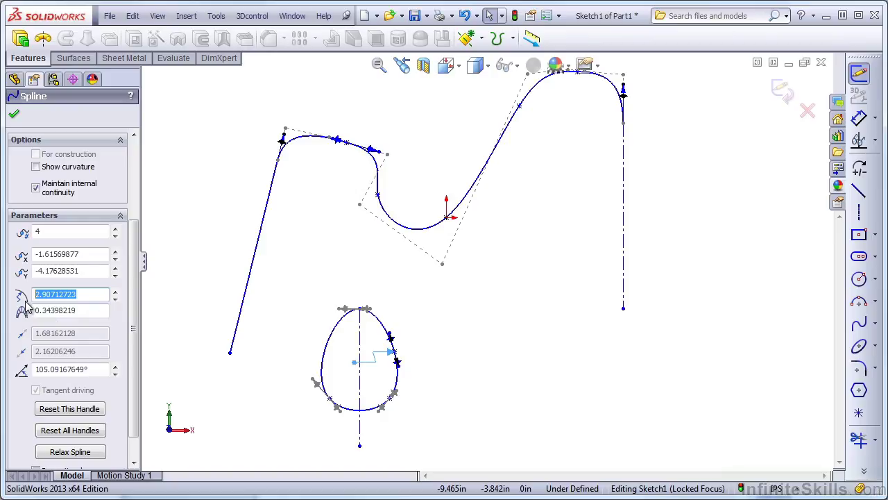
pyautogui.write('5')
pyautogui.press('Return')
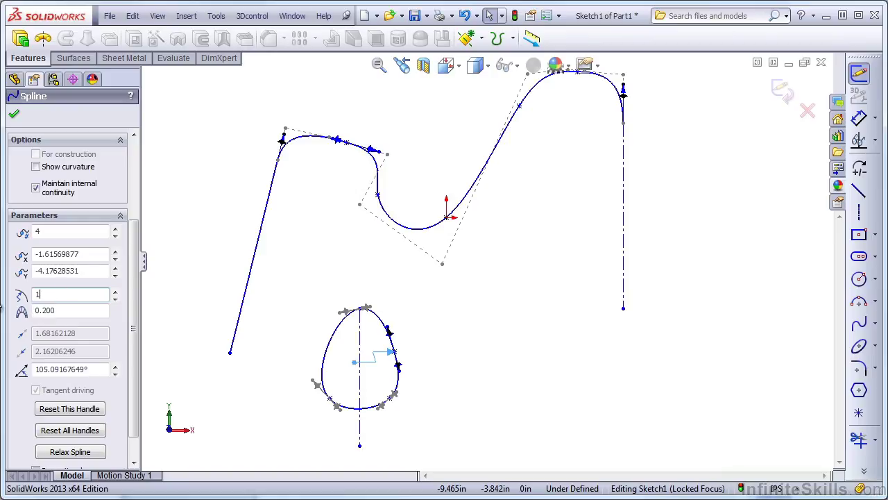
pyautogui.press('Return')
pyautogui.click(319, 300)
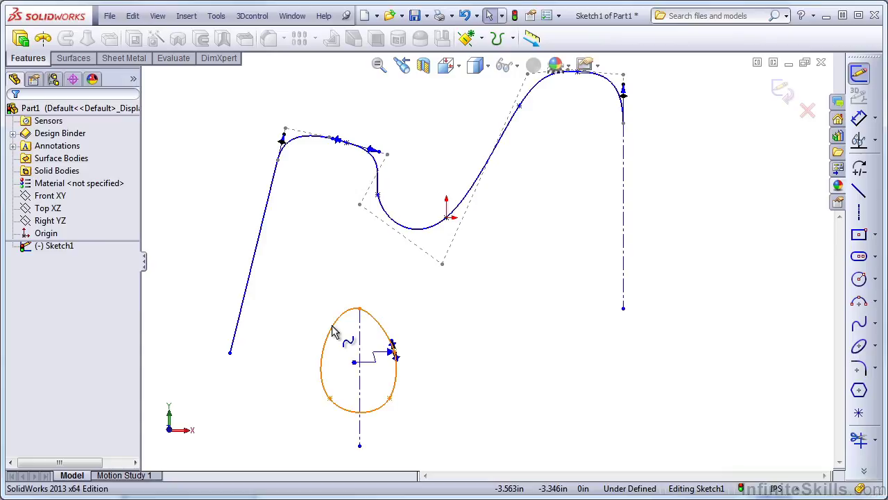
# Move the closed spline to the upper right of the first spline, and show its curvature combs with the default scale and density
pyautogui.moveTo(333, 332); pyautogui.dragTo(680, 108)
pyautogui.rightClick(680, 108)
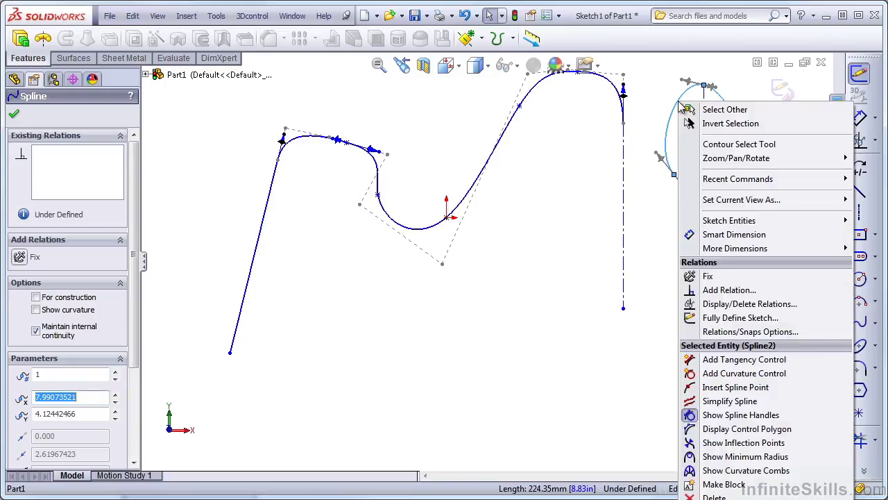
pyautogui.click(738, 472)
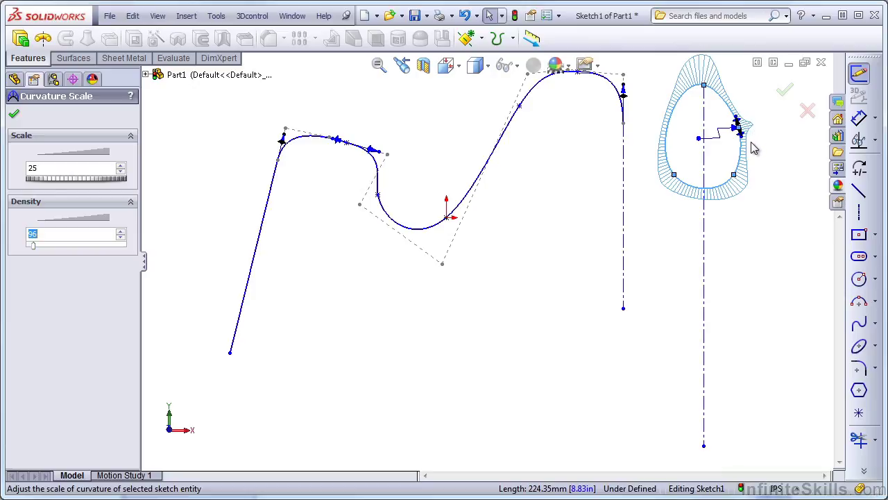
pyautogui.click(698, 144)
pyautogui.press('Escape')
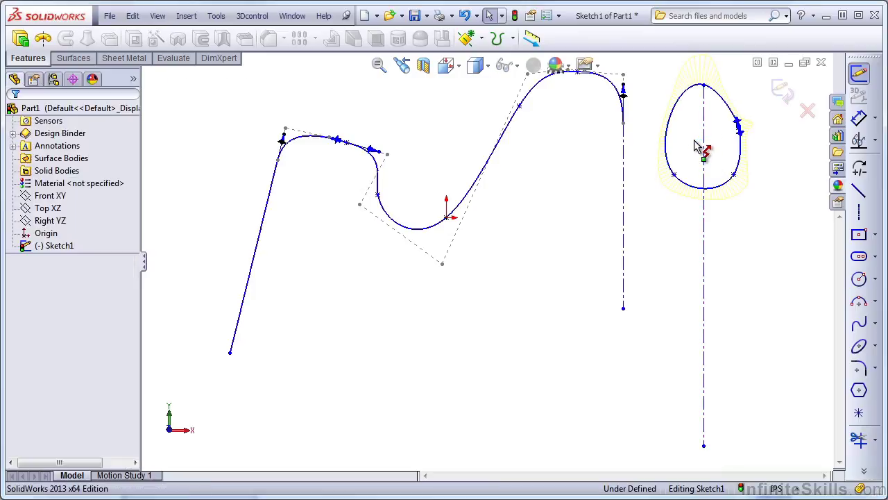
# Delete the curvature control from the right side of the closed spline
pyautogui.click(738, 122)
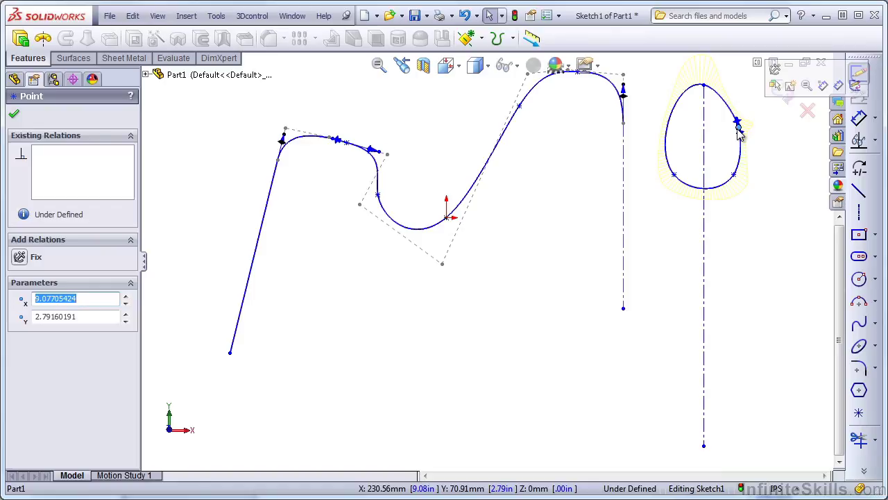
pyautogui.press('Escape')
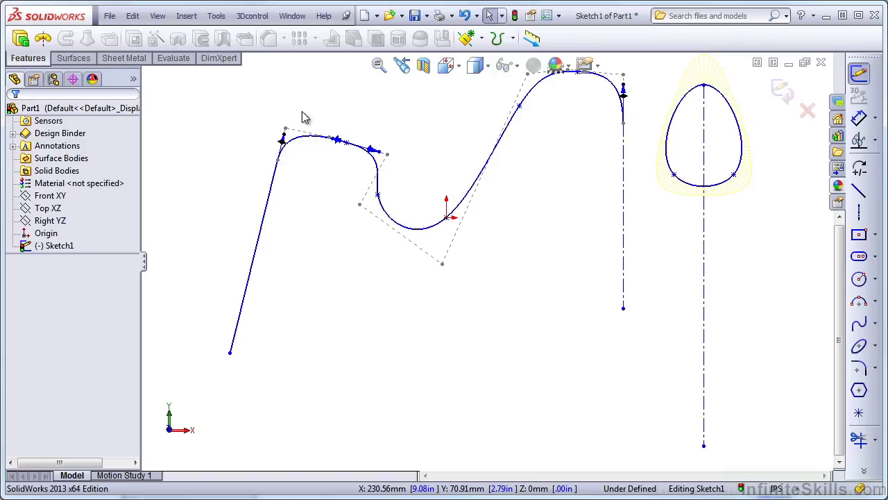
# Open the part file interpolated shape.SLDPRT from the Chapter 03 working files folder
pyautogui.click(389, 15)
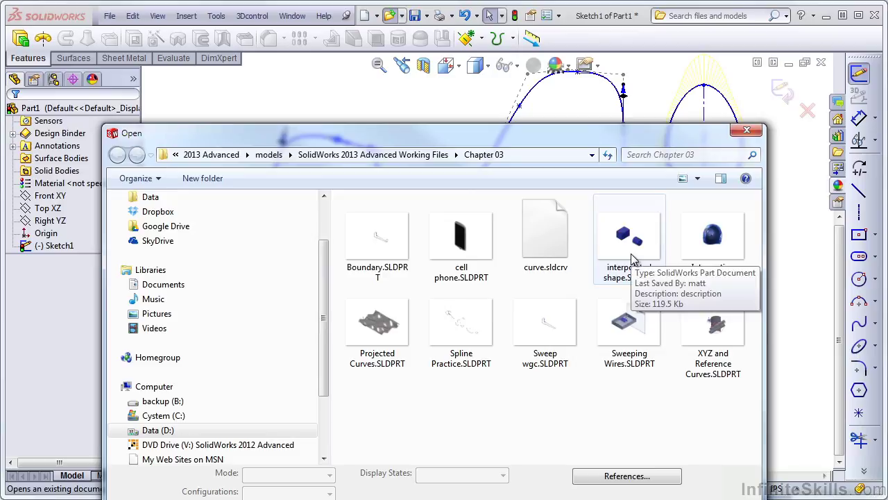
pyautogui.doubleClick(629, 239)
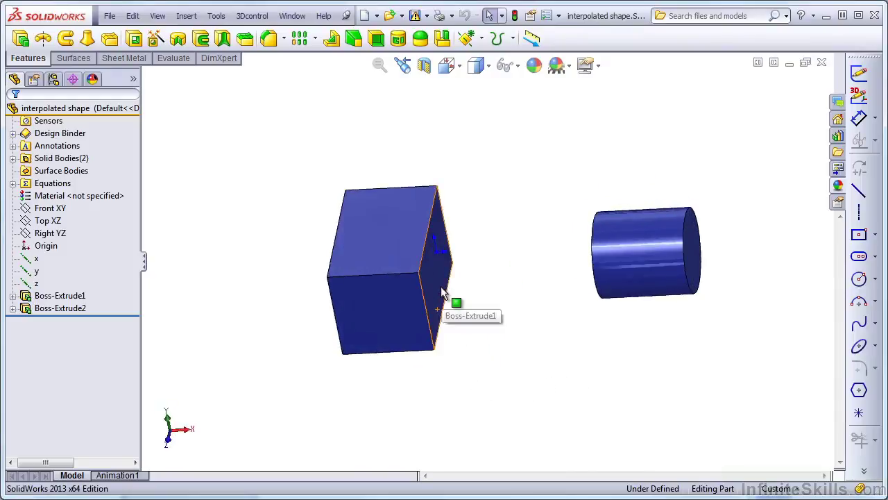
# Start a Boundary Boss/Base between the block's end face and the cylinder's facing circular end face as Direction 1 profiles
pyautogui.moveTo(440, 285)
pyautogui.mouseDown(button='middle')
pyautogui.moveTo(585, 299)
pyautogui.moveTo(587, 313)
pyautogui.mouseUp(button='middle')
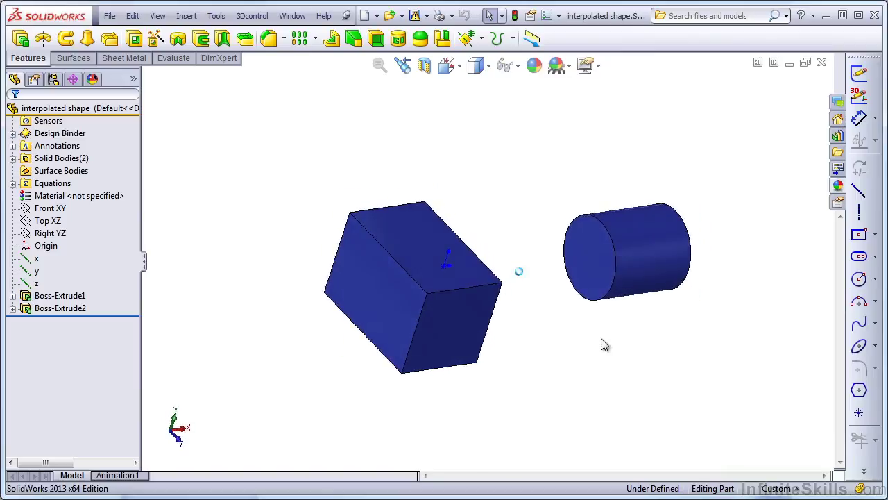
pyautogui.click(109, 42)
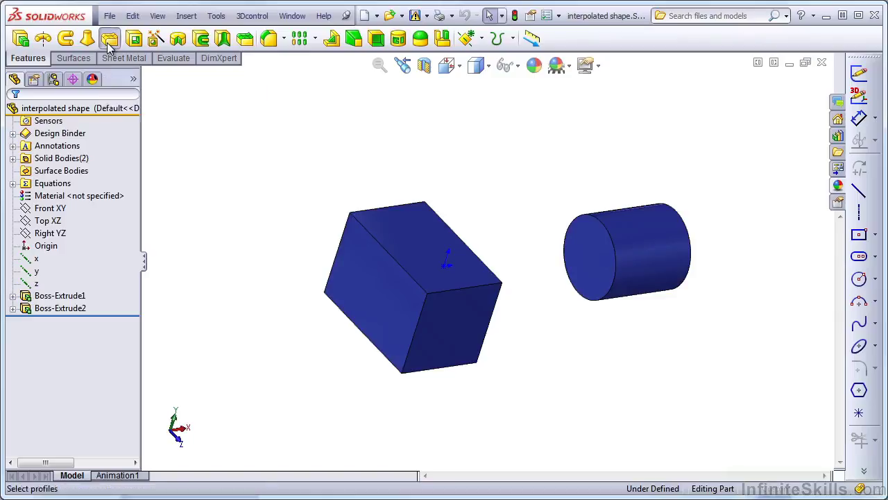
pyautogui.moveTo(472, 206)
pyautogui.mouseDown(button='middle')
pyautogui.moveTo(527, 220)
pyautogui.moveTo(458, 232)
pyautogui.moveTo(384, 276)
pyautogui.mouseUp(button='middle')
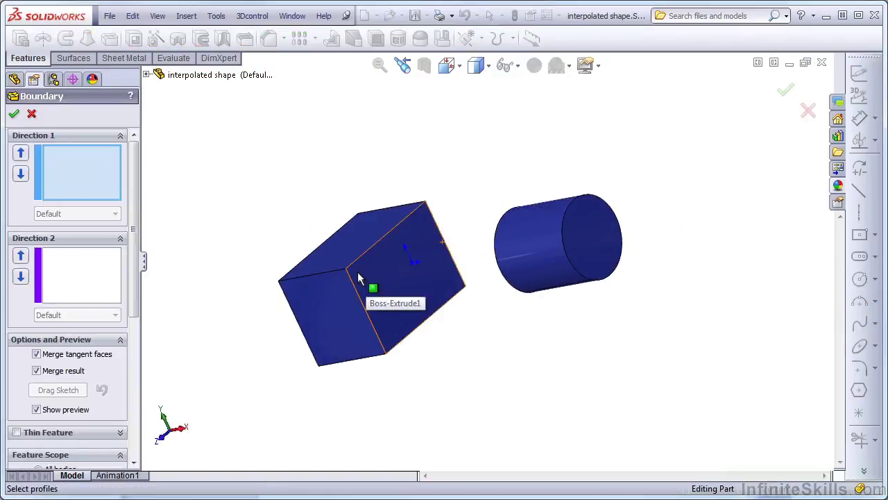
pyautogui.click(358, 275)
pyautogui.moveTo(359, 274); pyautogui.dragTo(407, 259, button='middle')
pyautogui.click(581, 240)
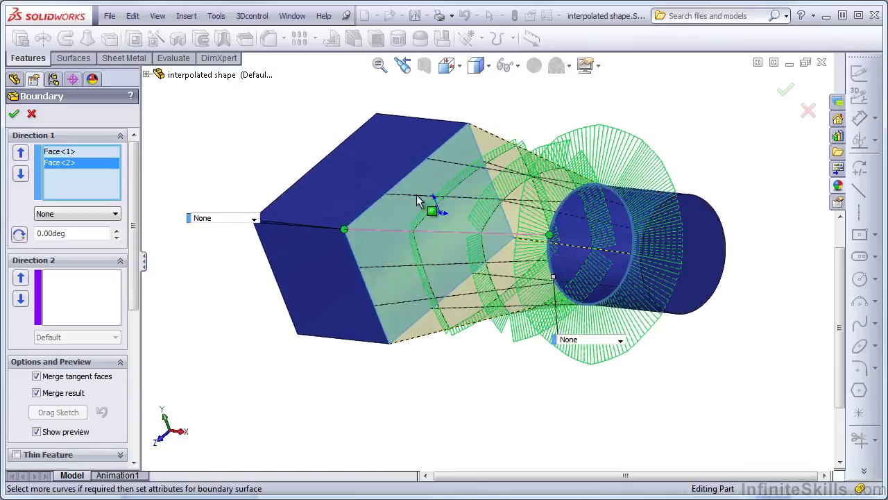
# Turn off the curvature combs in the boundary preview
pyautogui.moveTo(422, 200); pyautogui.dragTo(434, 308, button='middle')
pyautogui.scroll(-2, 436, 307)
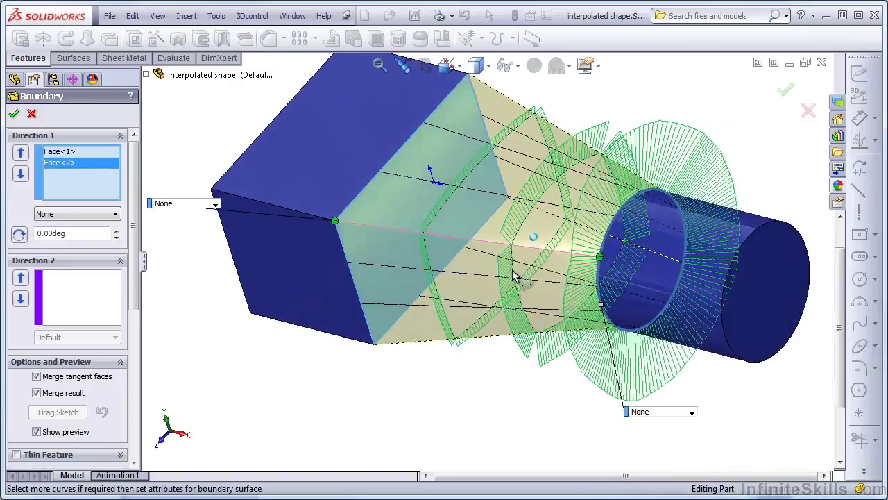
pyautogui.moveTo(540, 352); pyautogui.dragTo(486, 337, button='middle')
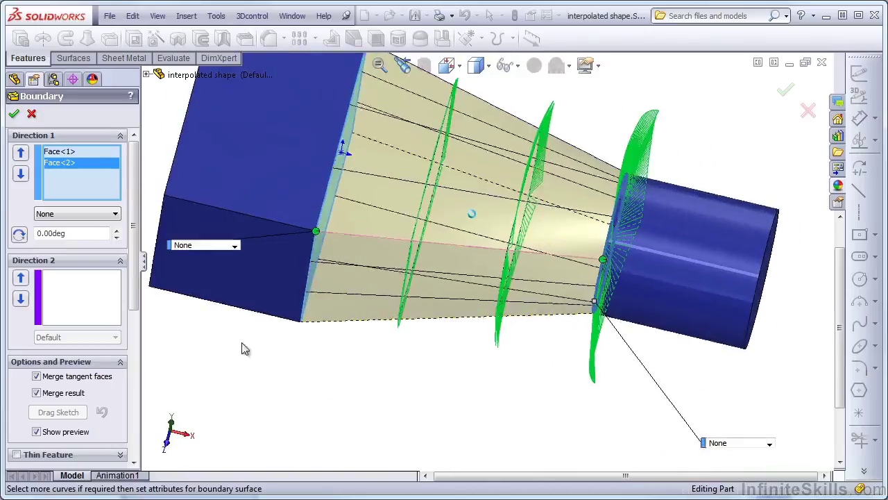
pyautogui.moveTo(135, 287); pyautogui.dragTo(127, 387)
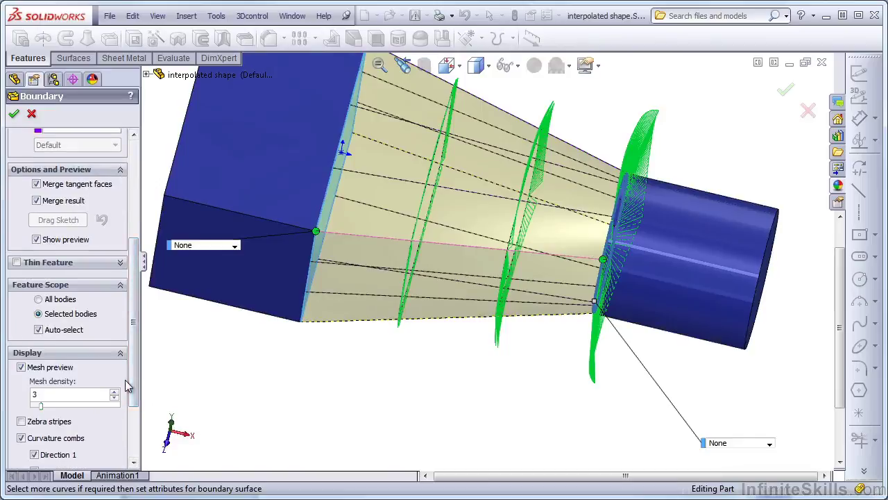
pyautogui.click(60, 445)
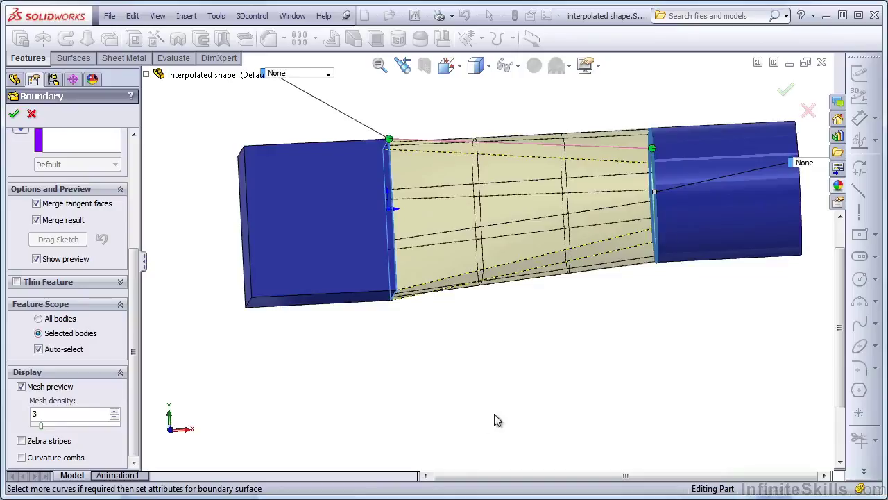
pyautogui.moveTo(136, 431); pyautogui.dragTo(141, 315)
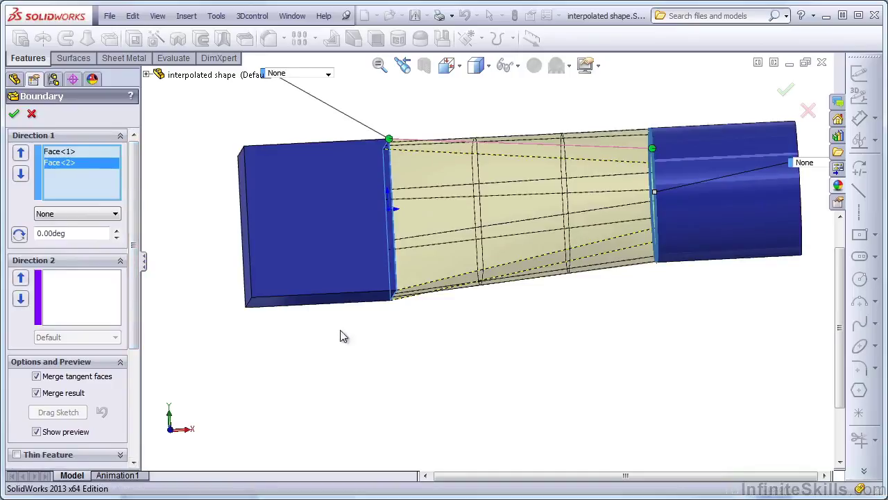
# Set the end condition of the cylinder face profile to Normal To Profile
pyautogui.moveTo(341, 337); pyautogui.dragTo(290, 376, button='middle')
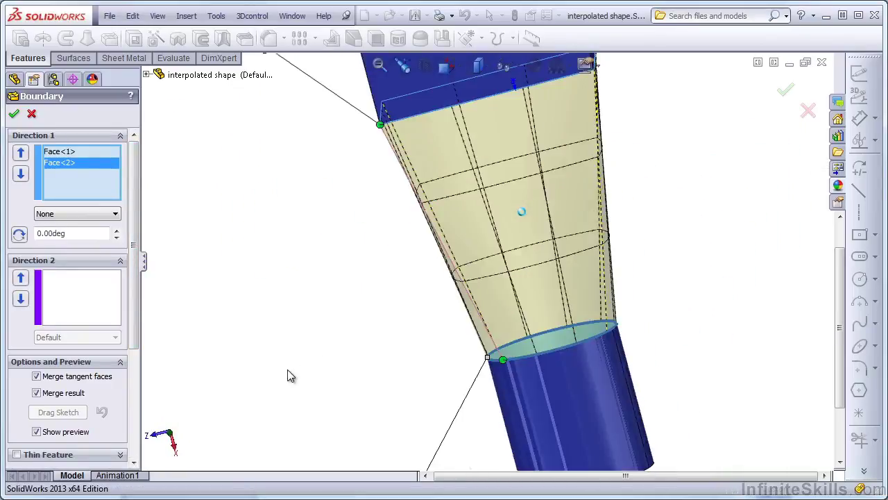
pyautogui.click(59, 214)
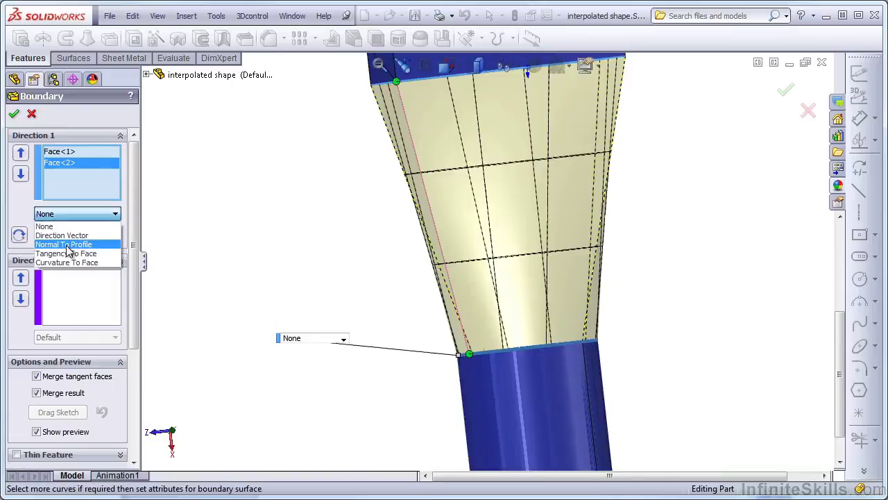
pyautogui.click(64, 244)
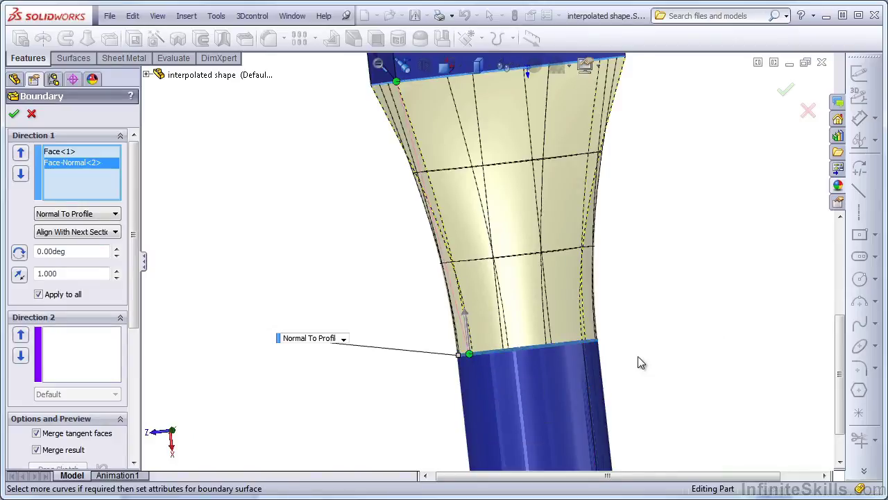
pyautogui.press('Down')
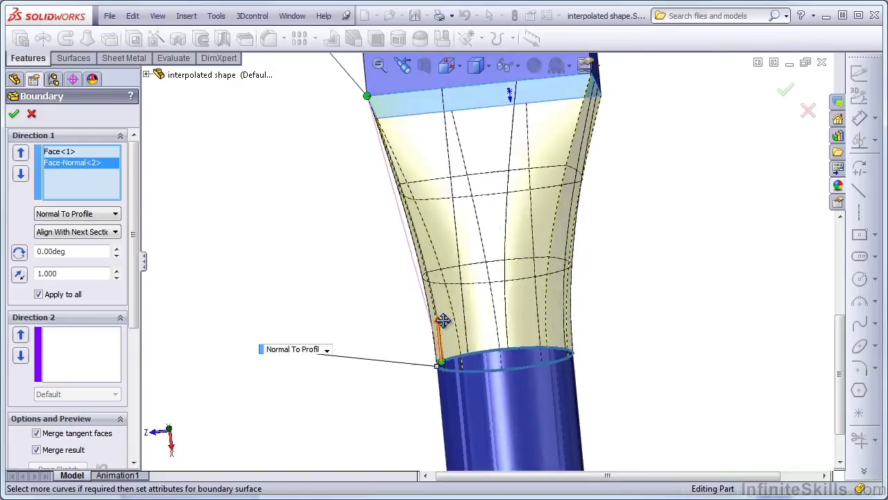
# Try tangent lengths of about 2.53 and 5 at the cylinder profile, then set the length to 1
pyautogui.moveTo(443, 320); pyautogui.dragTo(443, 294)
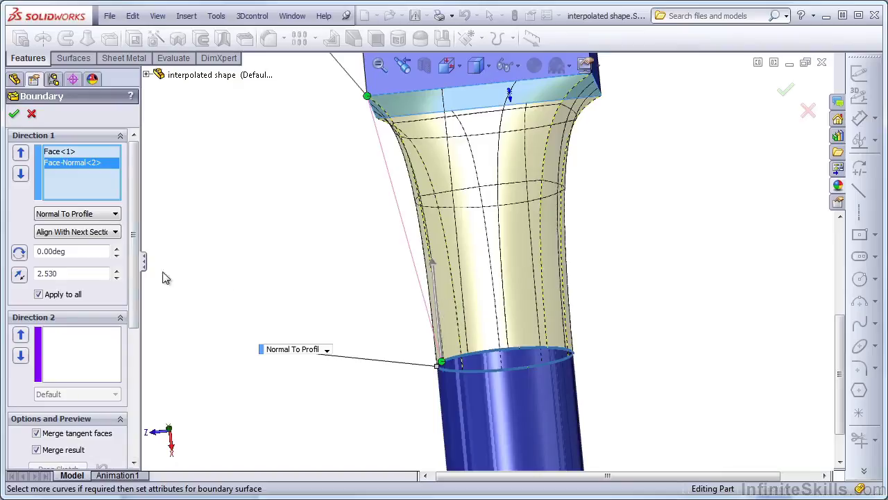
pyautogui.moveTo(57, 273); pyautogui.dragTo(18, 273)
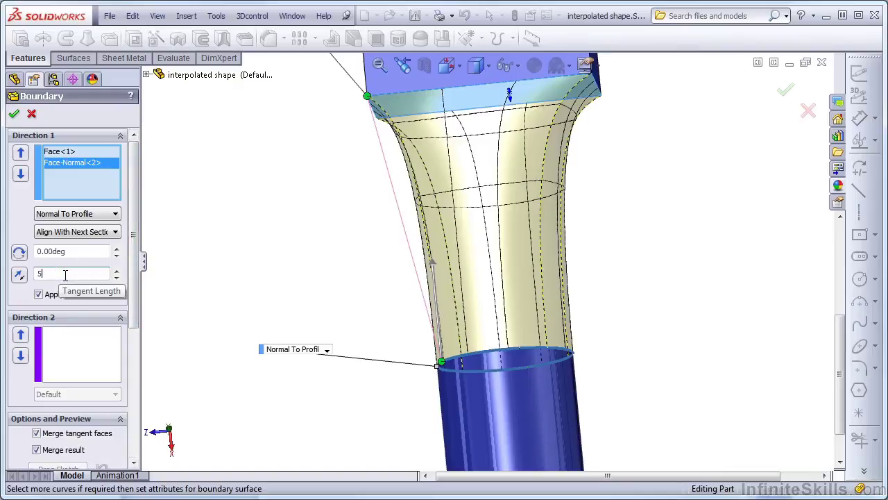
pyautogui.write('5.')
pyautogui.press('Return')
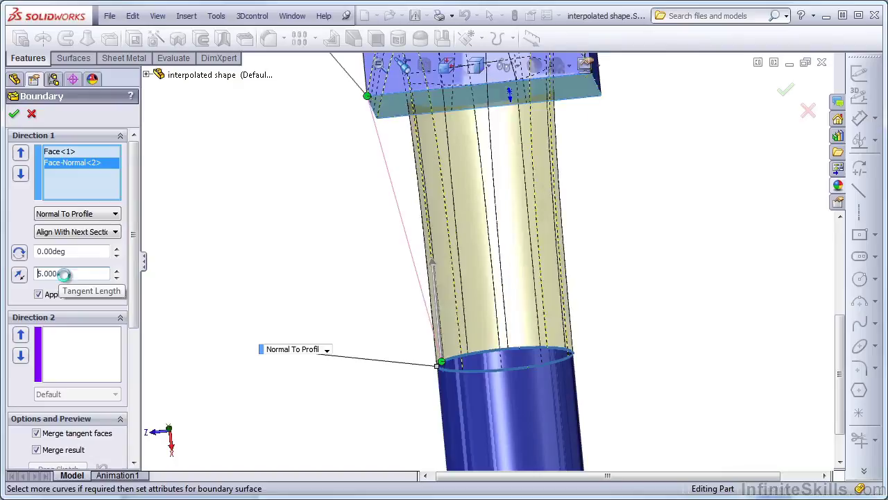
pyautogui.scroll(-3, 312, 285)
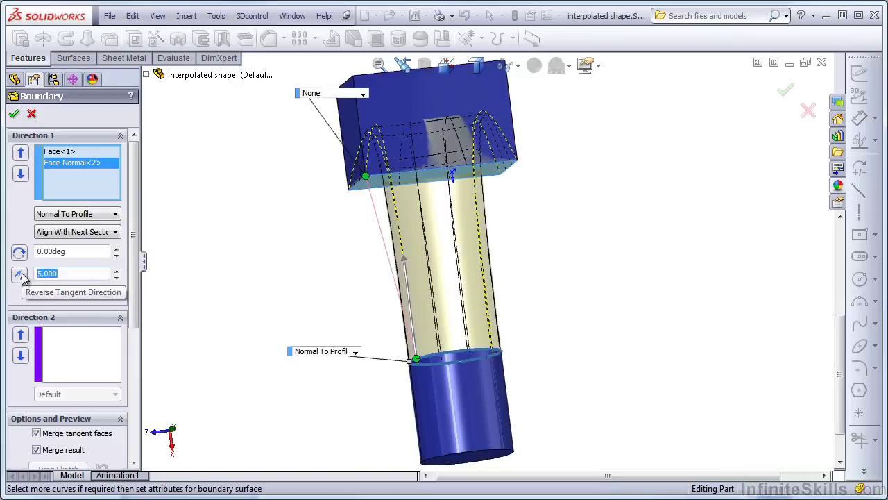
pyautogui.write('1')
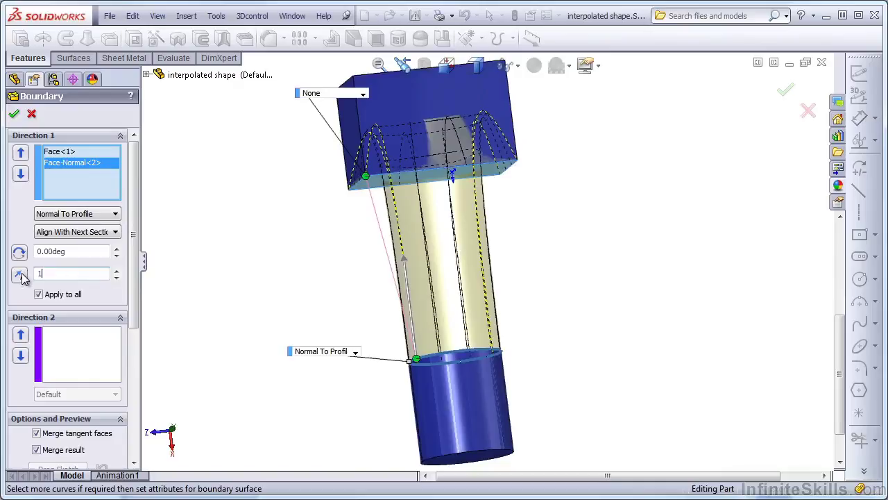
pyautogui.press('Return')
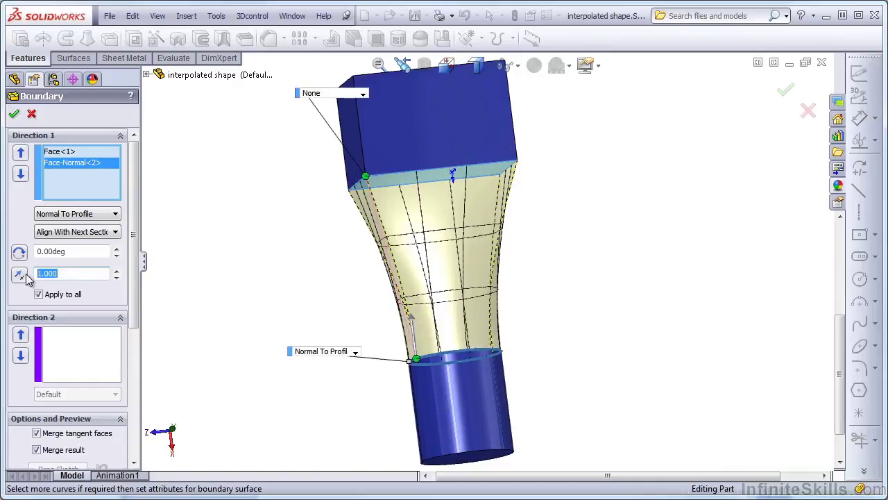
# Try a tangent length of 0.25 at the cylinder profile, then return it to 1
pyautogui.write('.25')
pyautogui.press('Return')
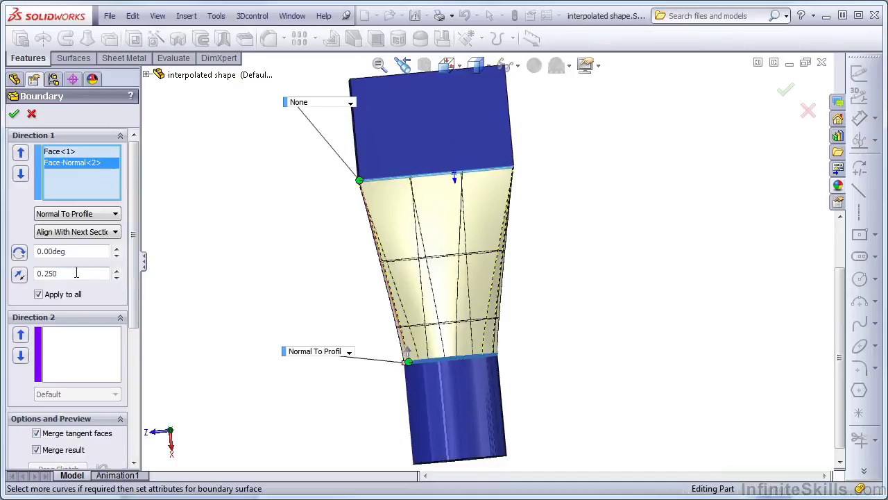
pyautogui.moveTo(66, 273); pyautogui.dragTo(37, 272)
pyautogui.write('1')
pyautogui.press('Return')
# Set the end condition of the block face profile to Normal To Profile
pyautogui.click(95, 154)
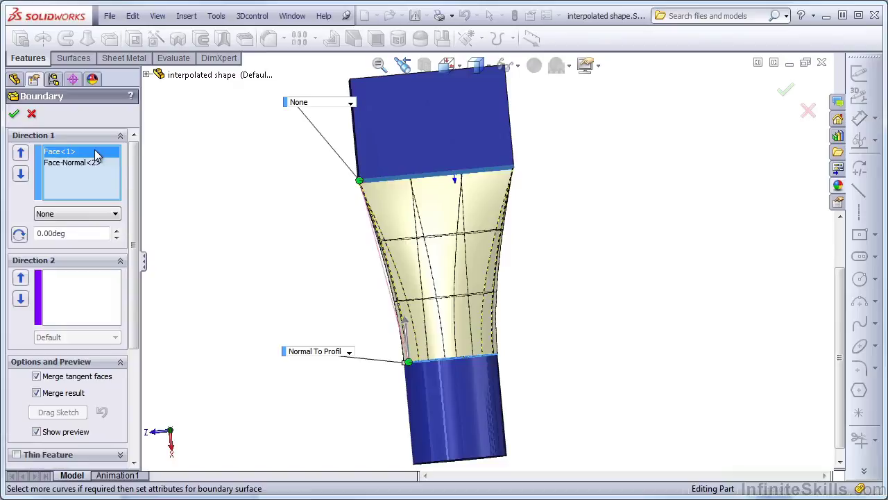
pyautogui.click(73, 215)
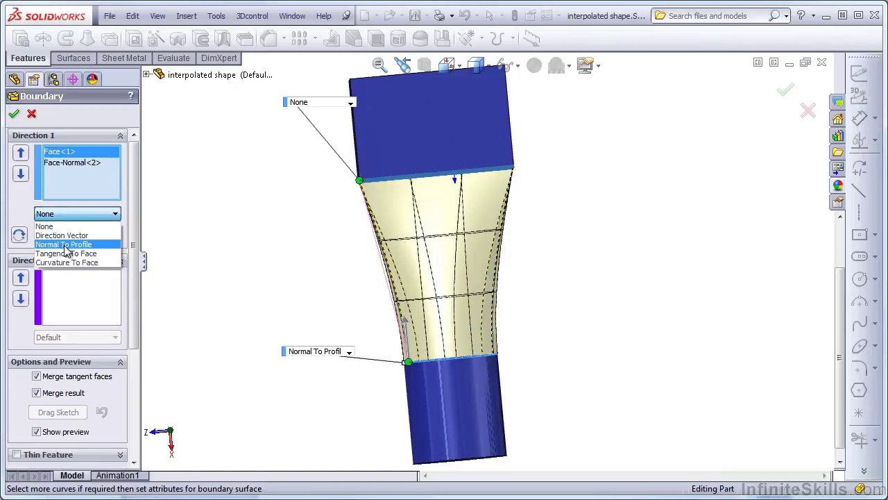
pyautogui.click(64, 245)
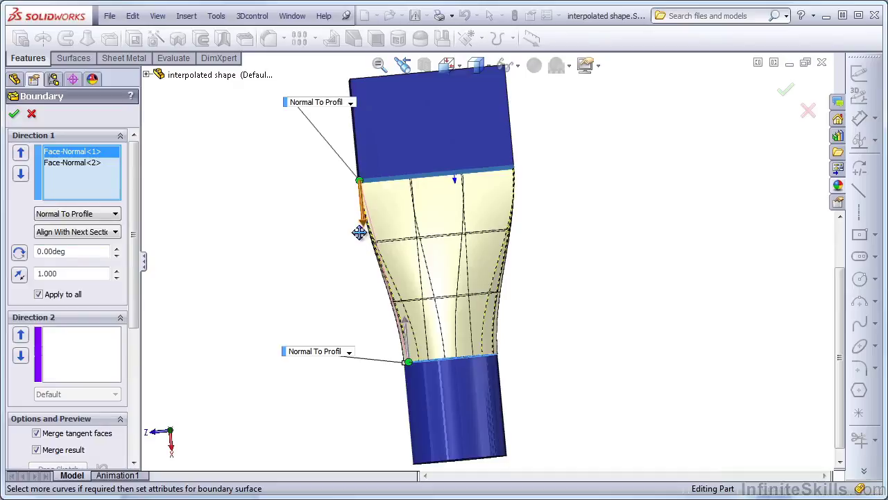
# Lengthen the boundary tangents to about 1.73 at the cylinder profile and about 3.22 at the block profile
pyautogui.moveTo(361, 223); pyautogui.dragTo(362, 234)
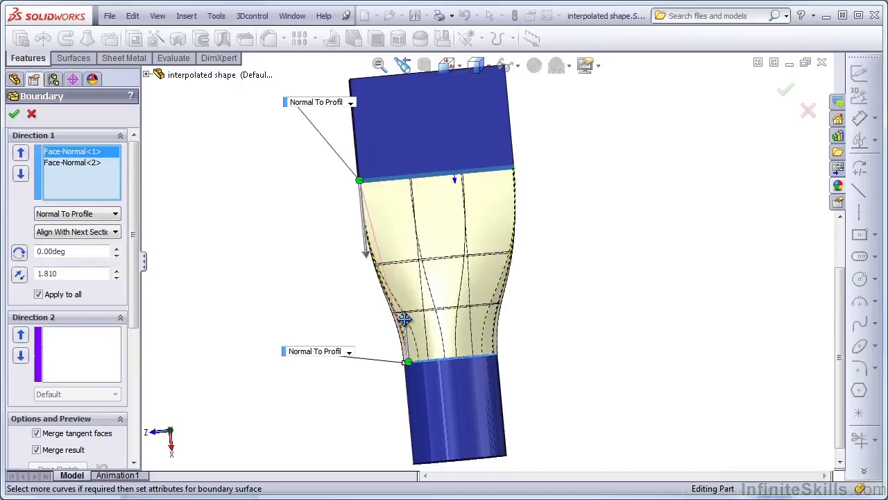
pyautogui.moveTo(405, 319); pyautogui.dragTo(403, 291)
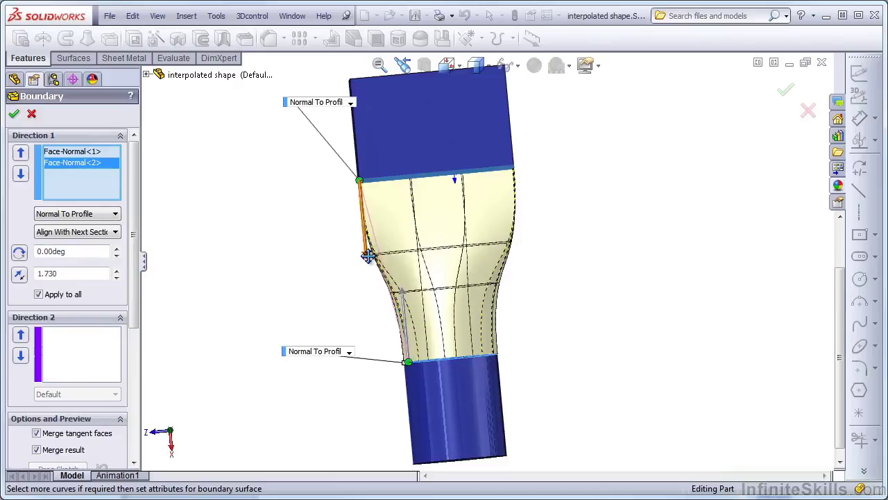
pyautogui.moveTo(365, 251)
pyautogui.mouseDown()
pyautogui.moveTo(363, 260)
pyautogui.moveTo(367, 250)
pyautogui.mouseUp()
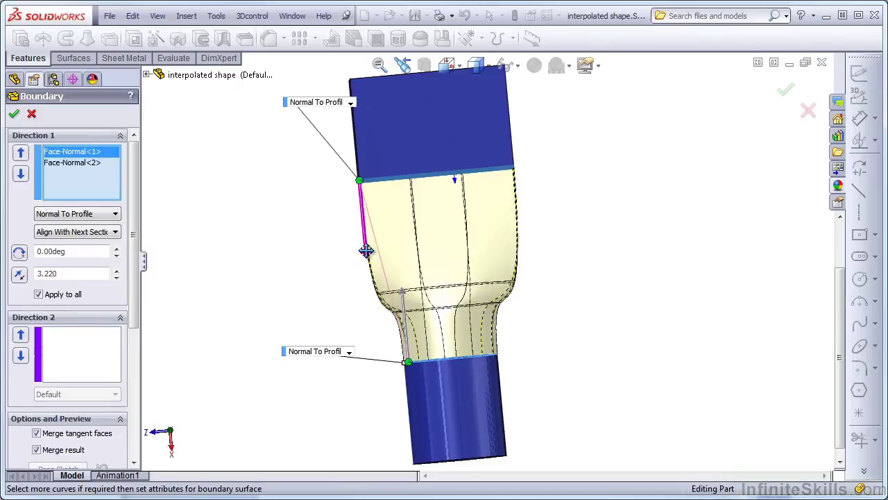
# Shorten the block profile's tangent and reduce the cylinder profile's tangent length to about 0.49
pyautogui.moveTo(547, 345); pyautogui.dragTo(446, 312, button='middle')
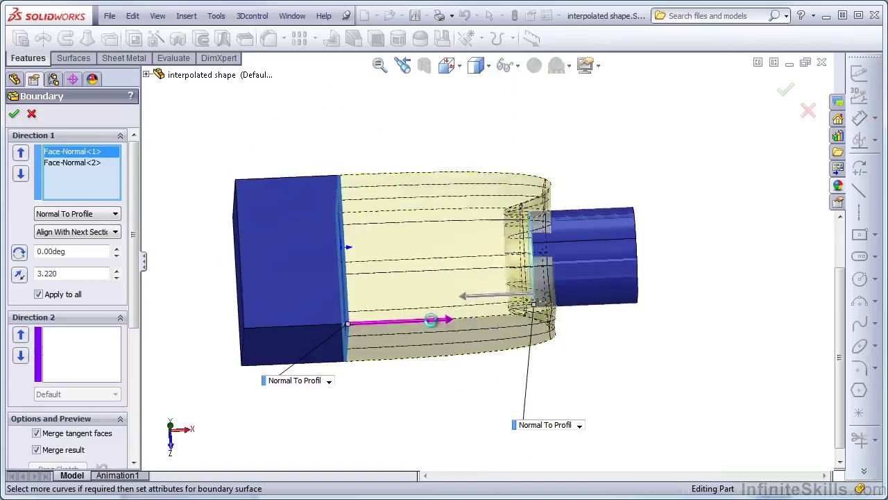
pyautogui.moveTo(431, 320); pyautogui.dragTo(389, 322)
pyautogui.moveTo(458, 296); pyautogui.dragTo(507, 295)
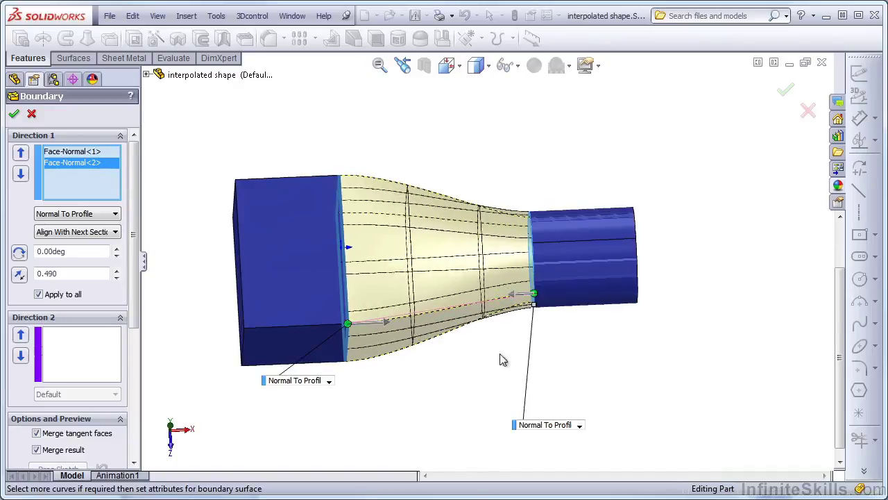
# Add a connector at the block face's upper corner, at the opposite end of the upper edge from the existing connector
pyautogui.moveTo(558, 331); pyautogui.dragTo(580, 357, button='middle')
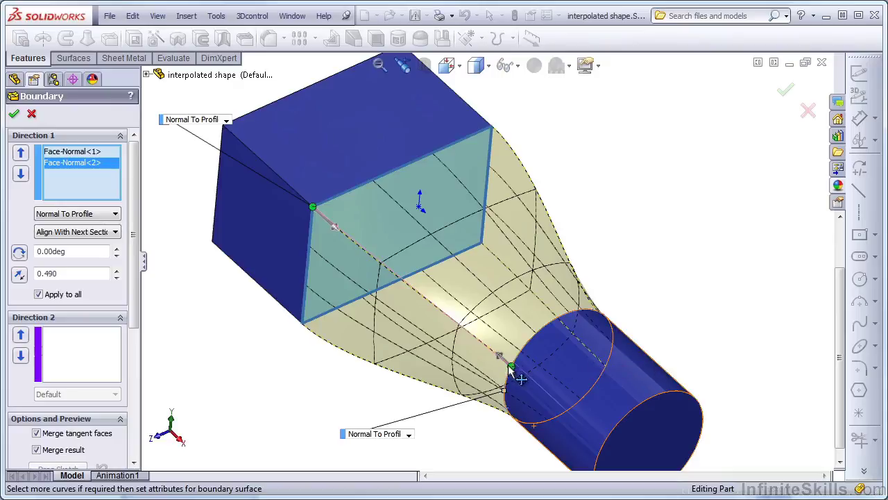
pyautogui.moveTo(513, 374); pyautogui.dragTo(553, 321)
pyautogui.press('Up')
pyautogui.press('Up')
pyautogui.press('Up')
pyautogui.press('Up')
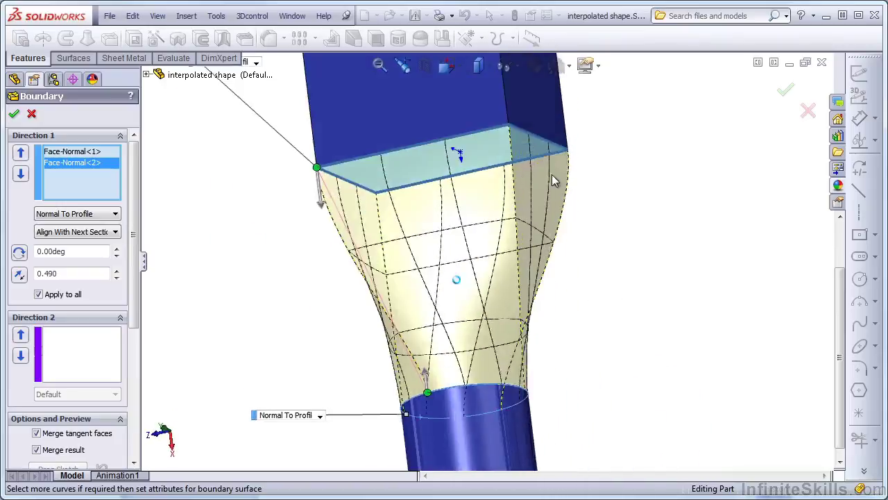
pyautogui.rightClick(509, 132)
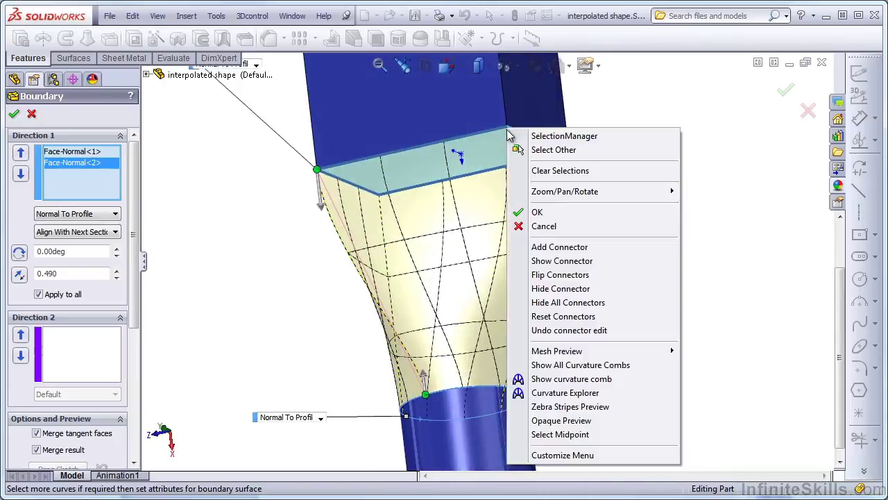
pyautogui.click(554, 247)
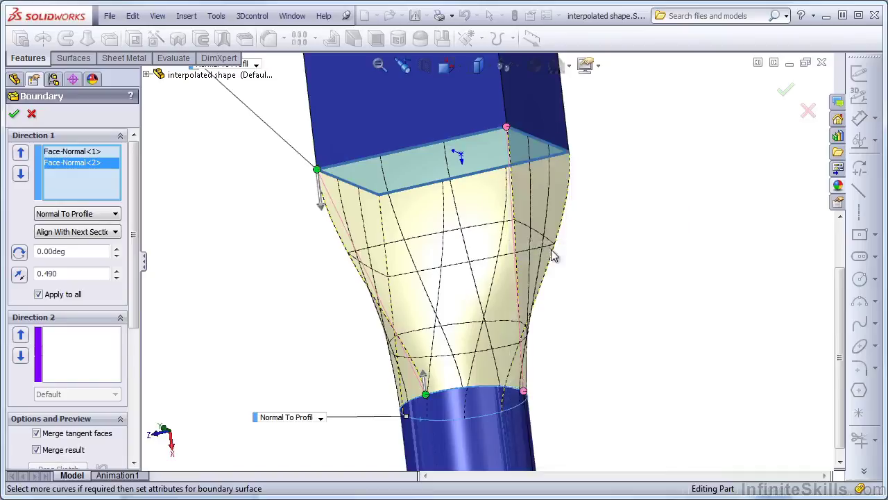
# Move the new connector's end on the cylinder's circular edge close to the first connector's end
pyautogui.press('Down')
pyautogui.press('Down')
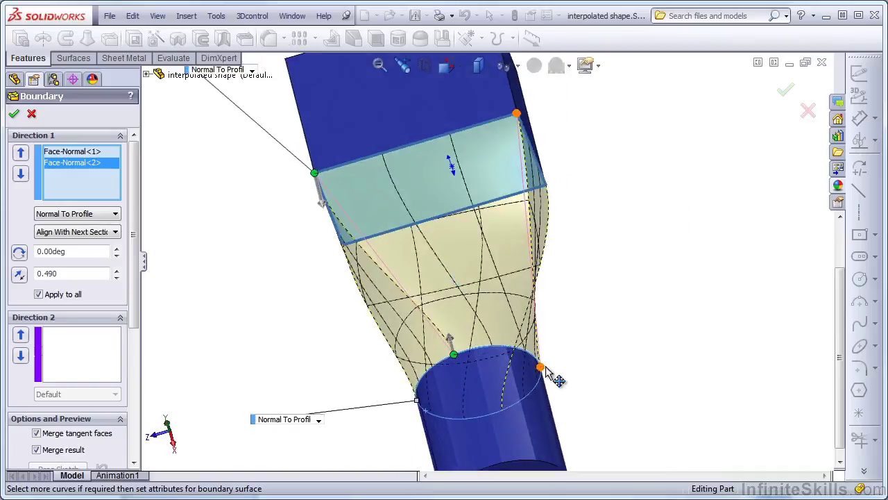
pyautogui.moveTo(546, 368); pyautogui.dragTo(490, 354)
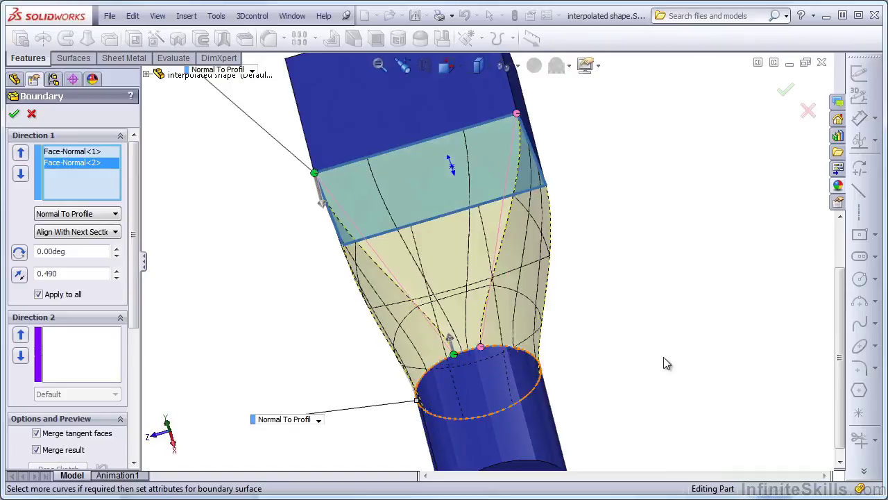
pyautogui.press('Left')
pyautogui.press('Left')
pyautogui.press('Left')
pyautogui.press('Left')
pyautogui.press('Left')
pyautogui.press('Left')
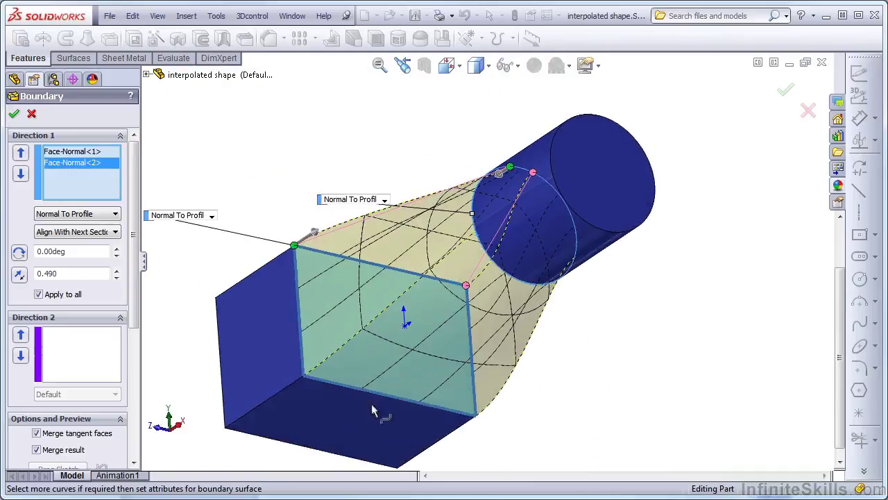
# Add a connector at the block face's lower corner, below the first connector, and place its other end on the cylinder's circular edge
pyautogui.rightClick(306, 380)
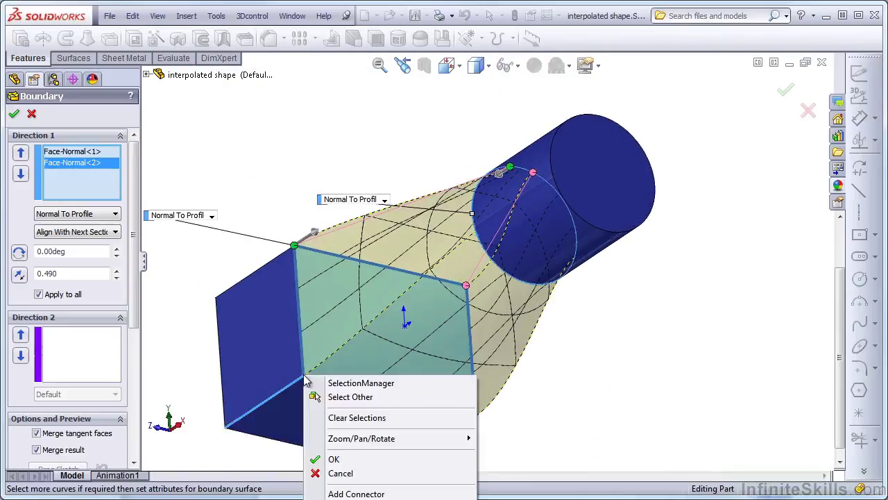
pyautogui.click(338, 491)
pyautogui.moveTo(436, 292); pyautogui.dragTo(500, 240, button='middle')
pyautogui.moveTo(517, 246); pyautogui.dragTo(514, 221)
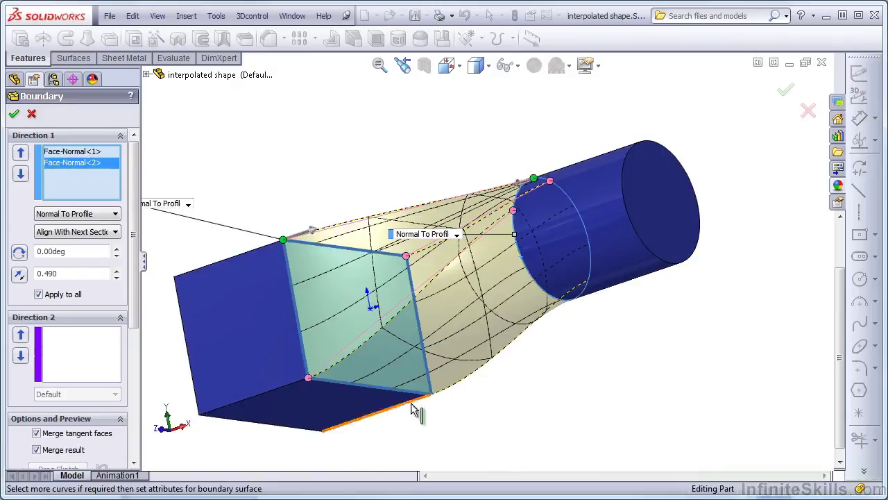
# Add a connector at the block face's remaining lower corner and move its cylinder end up along the circular edge
pyautogui.moveTo(436, 402); pyautogui.dragTo(452, 328, button='middle')
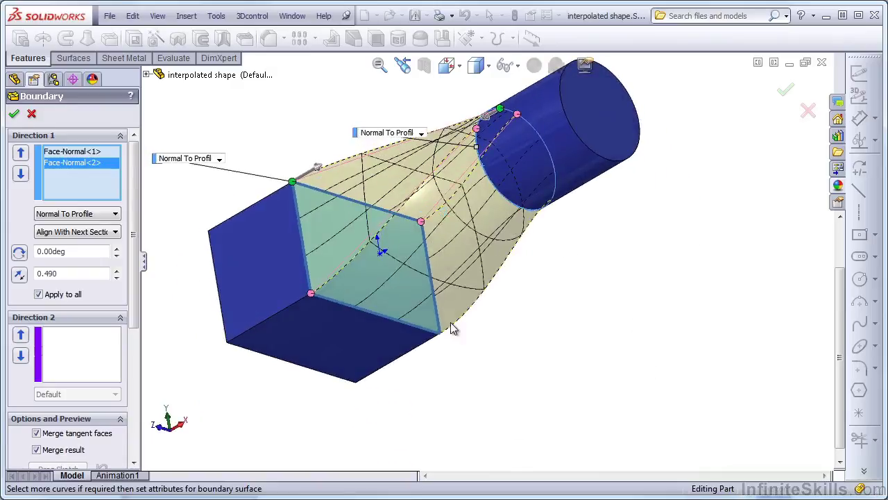
pyautogui.rightClick(442, 332)
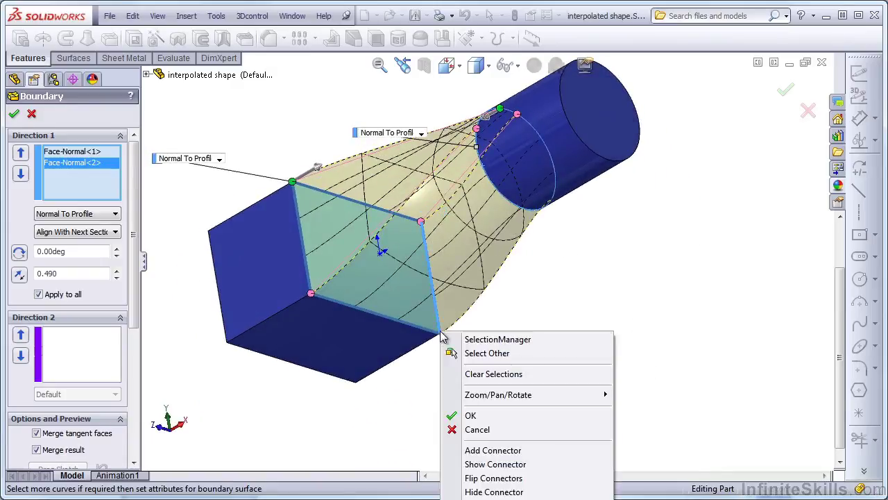
pyautogui.click(493, 451)
pyautogui.moveTo(507, 422); pyautogui.dragTo(476, 248, button='middle')
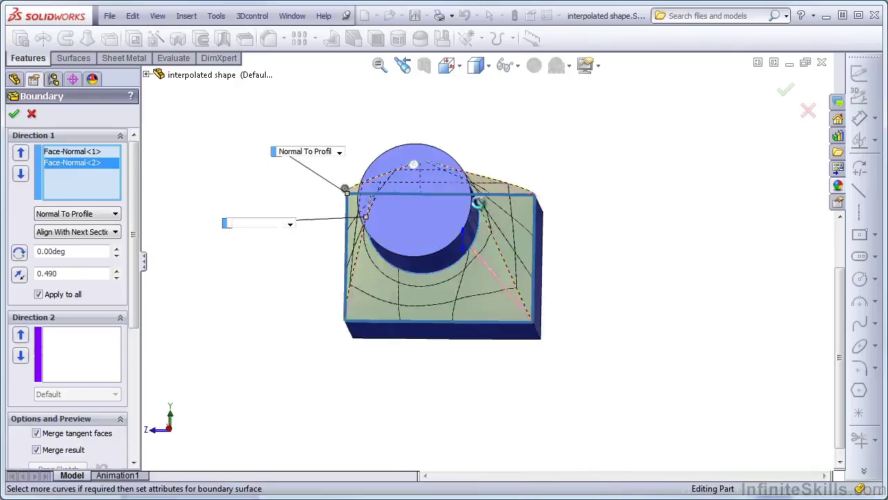
# Examine the boundary preview and the alignment of its four connectors from several sides
pyautogui.moveTo(633, 257); pyautogui.dragTo(380, 262, button='middle')
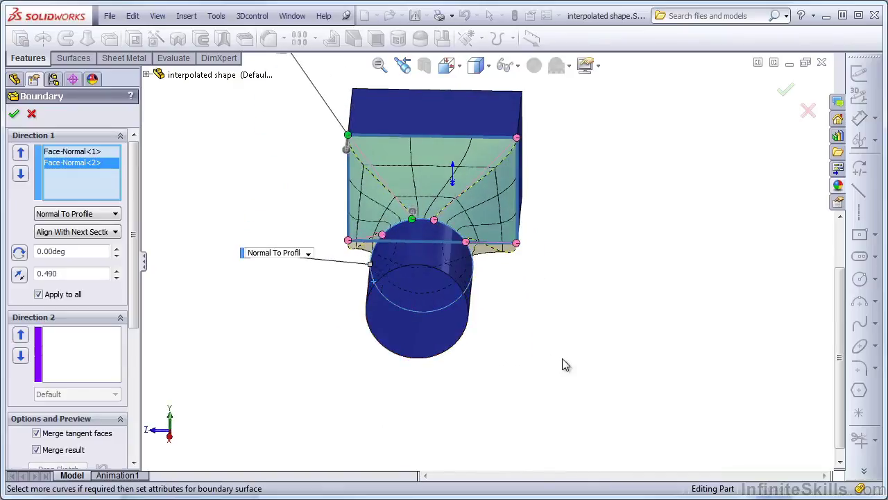
pyautogui.moveTo(506, 363); pyautogui.dragTo(492, 260, button='middle')
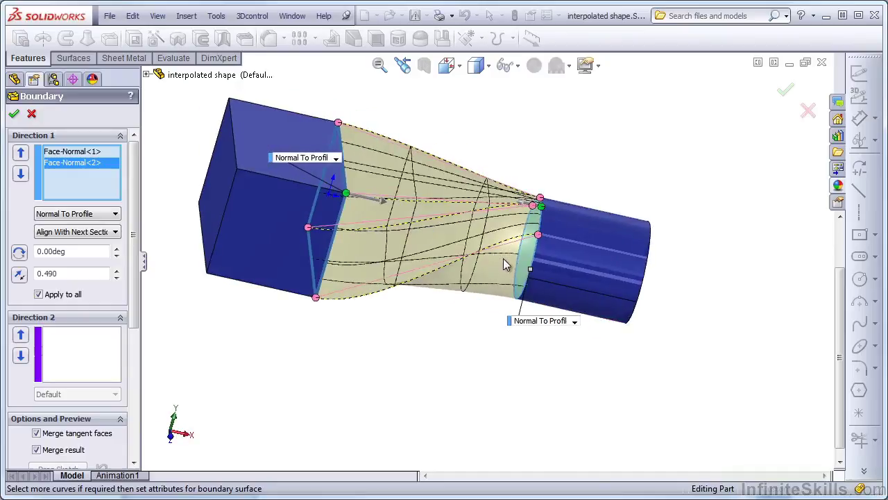
pyautogui.moveTo(496, 374); pyautogui.dragTo(454, 361, button='middle')
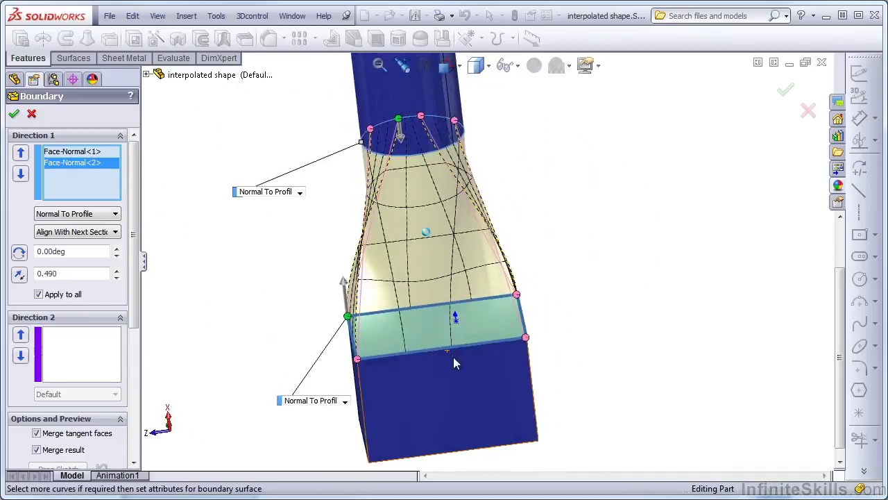
pyautogui.moveTo(643, 329); pyautogui.dragTo(644, 322, button='middle')
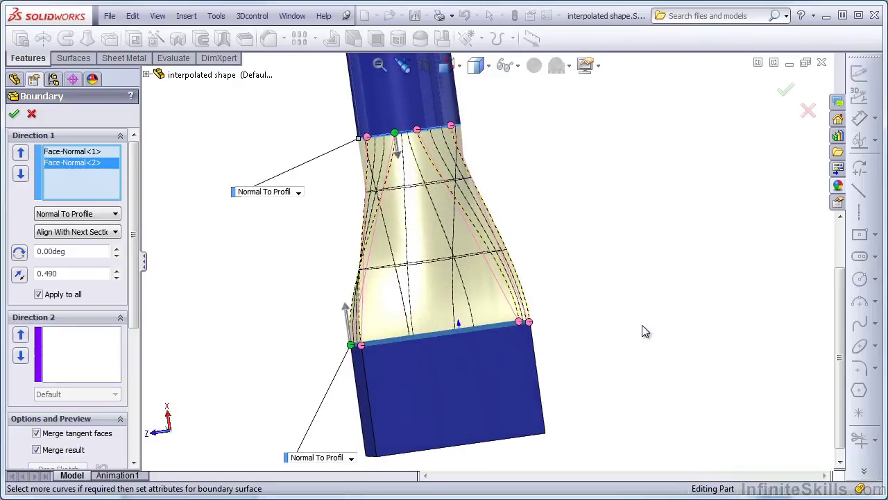
pyautogui.press('Down')
pyautogui.press('Down')
pyautogui.press('Down')
pyautogui.press('Down')
pyautogui.press('Down')
pyautogui.press('Down')
pyautogui.press('Down')
pyautogui.press('Down')
pyautogui.press('Down')
pyautogui.press('Down')
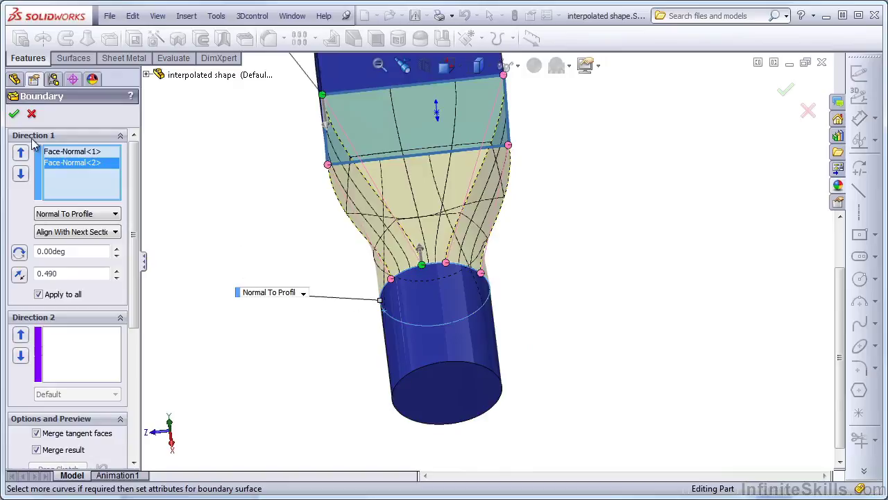
# Complete the Boundary feature between block and cylinder, and open the Sweep wgc part from the Chapter 03 folder
pyautogui.click(14, 114)
pyautogui.hotkey('ctrl', '7')
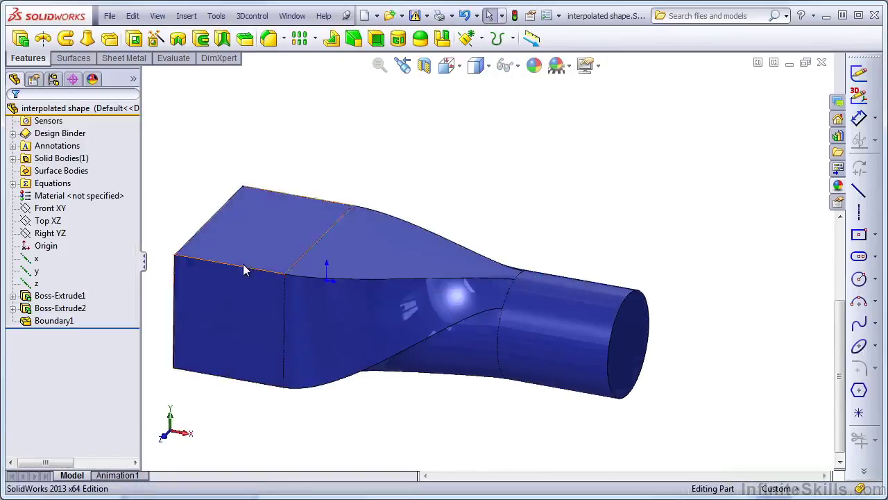
pyautogui.click(390, 15)
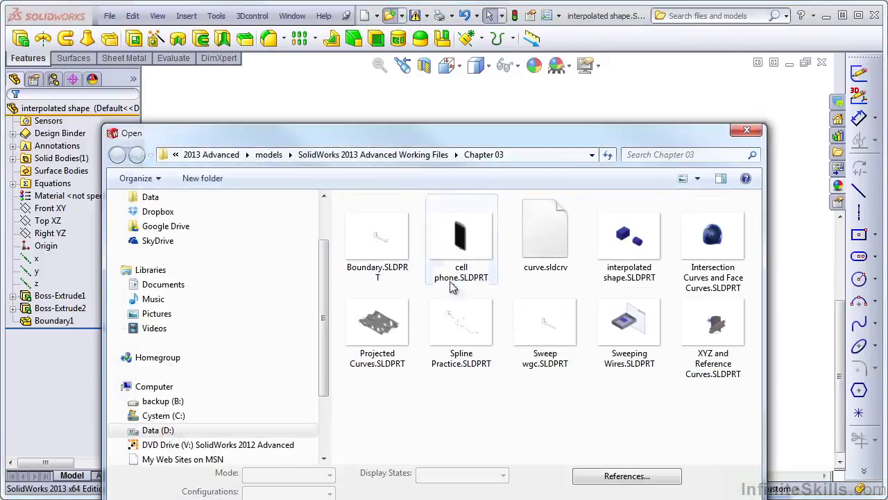
pyautogui.doubleClick(540, 346)
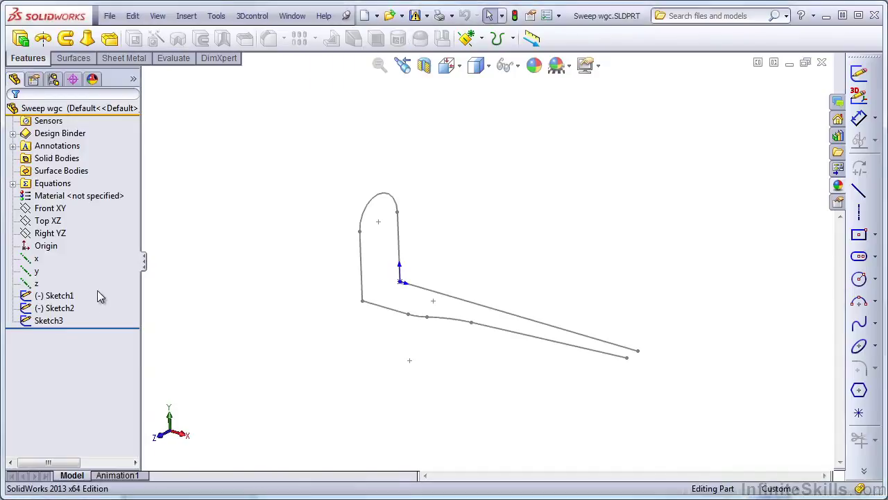
# Edit Sketch3 to close the arched profile with a line from the origin to the opposite lower endpoint, and exit the sketch
pyautogui.click(48, 320)
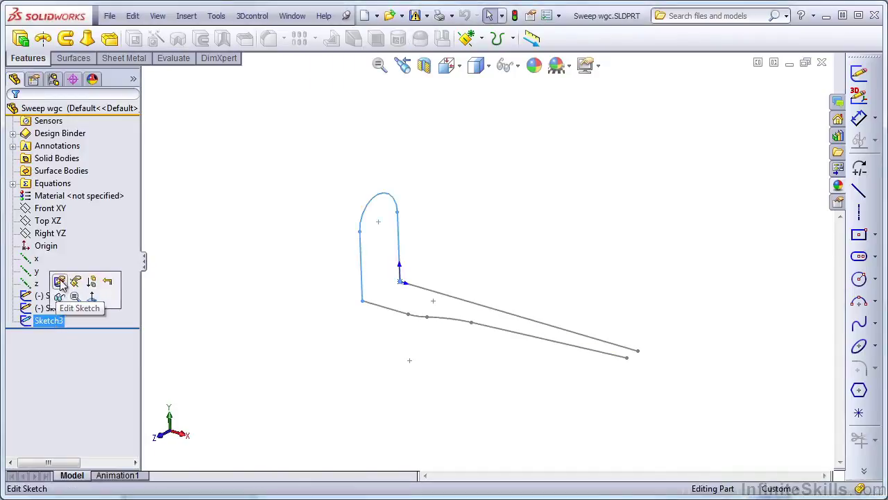
pyautogui.click(60, 281)
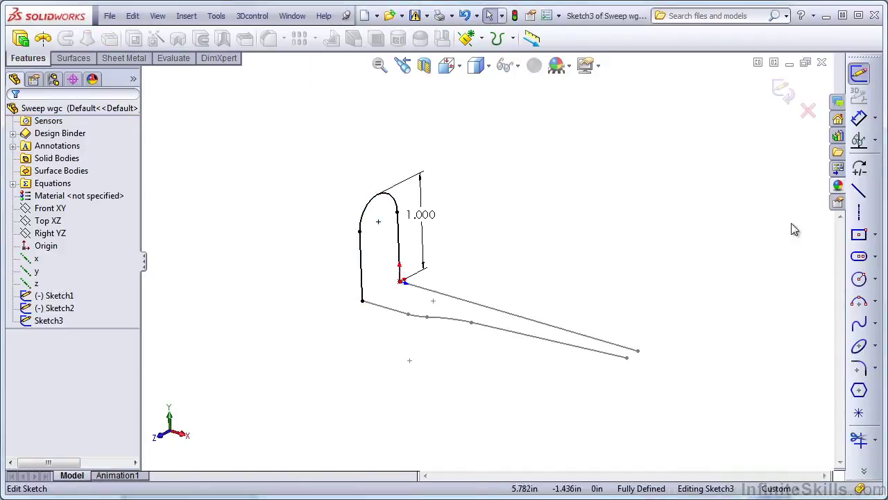
pyautogui.click(858, 190)
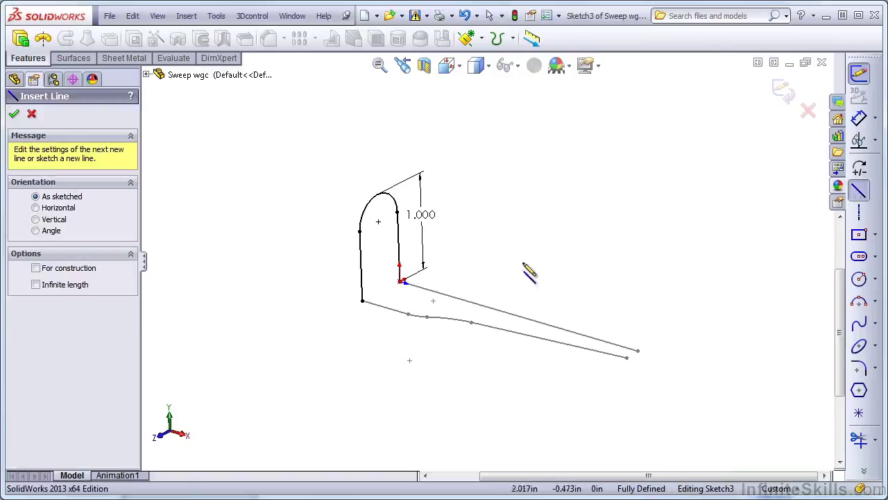
pyautogui.click(400, 282)
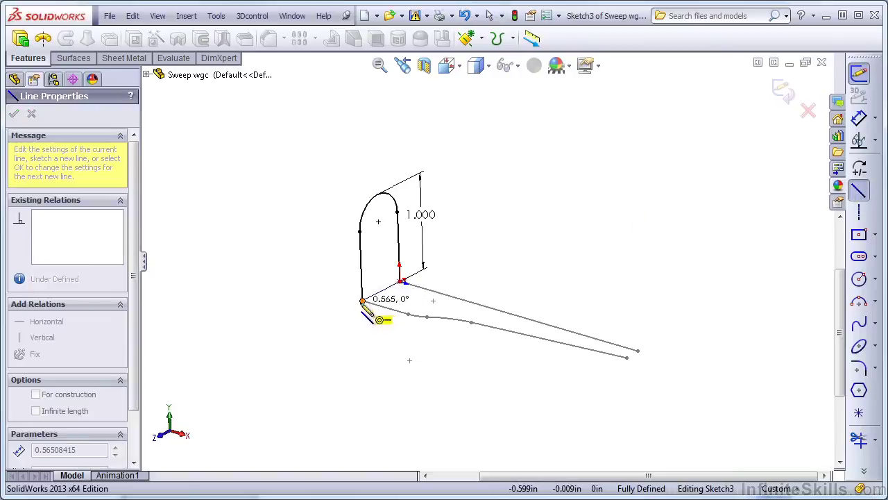
pyautogui.click(362, 300)
pyautogui.click(783, 91)
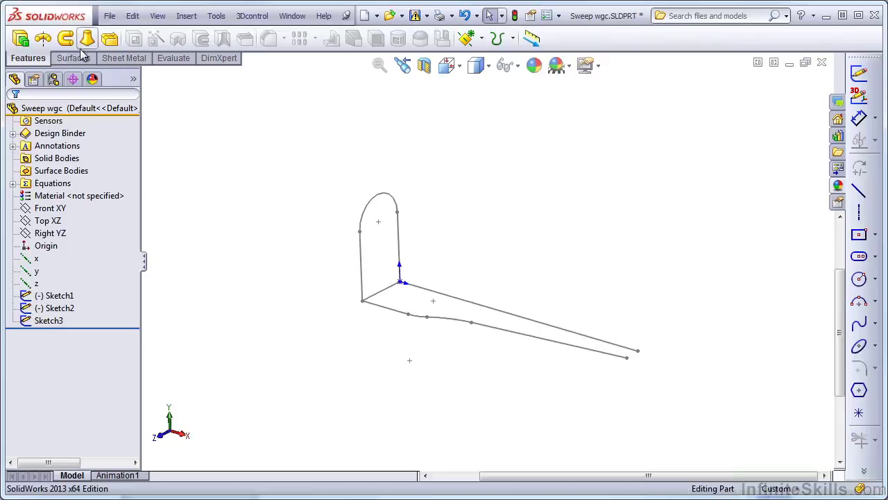
# Set up a Sweep with Sketch3 as the profile, Sketch1 as the path and Sketch2 as the guide curve
pyautogui.click(71, 42)
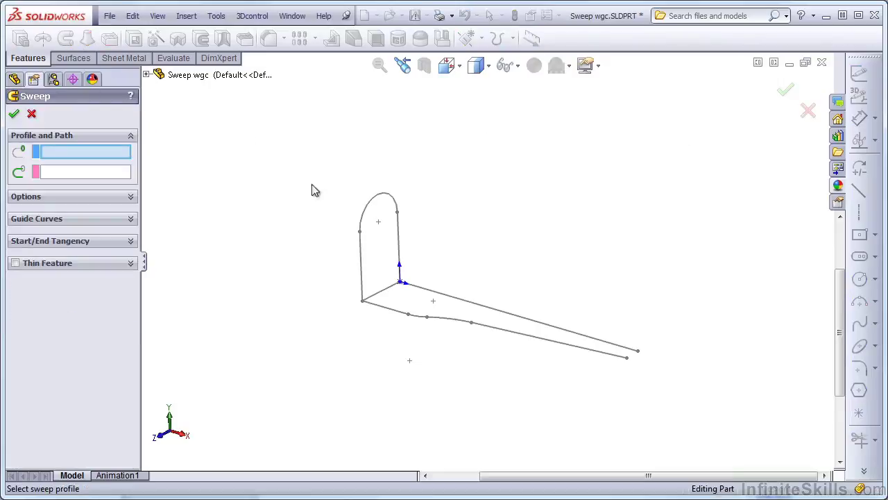
pyautogui.click(377, 202)
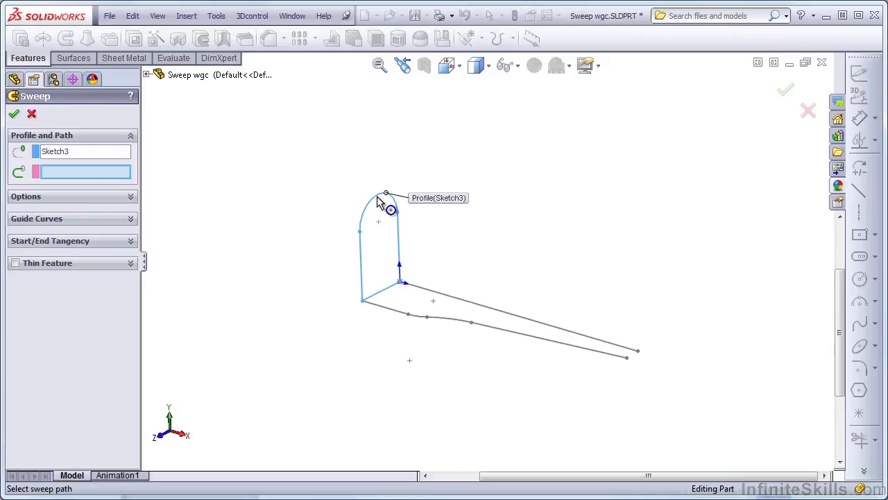
pyautogui.click(446, 300)
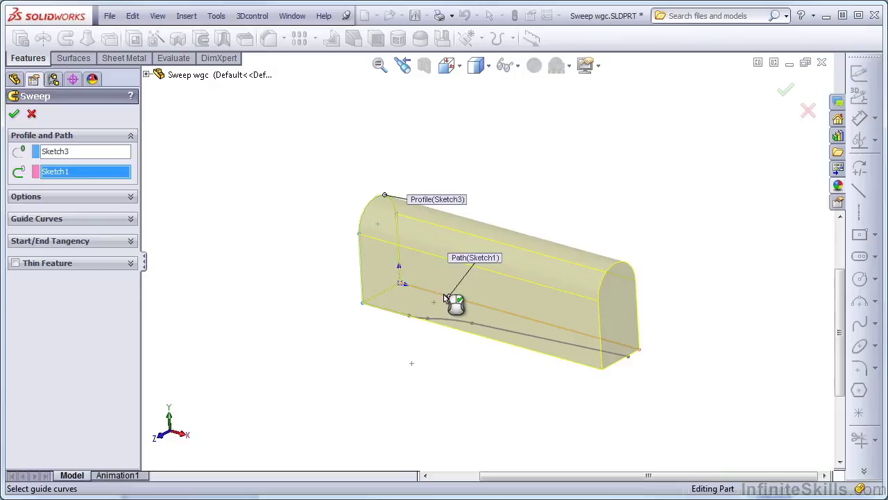
pyautogui.click(46, 220)
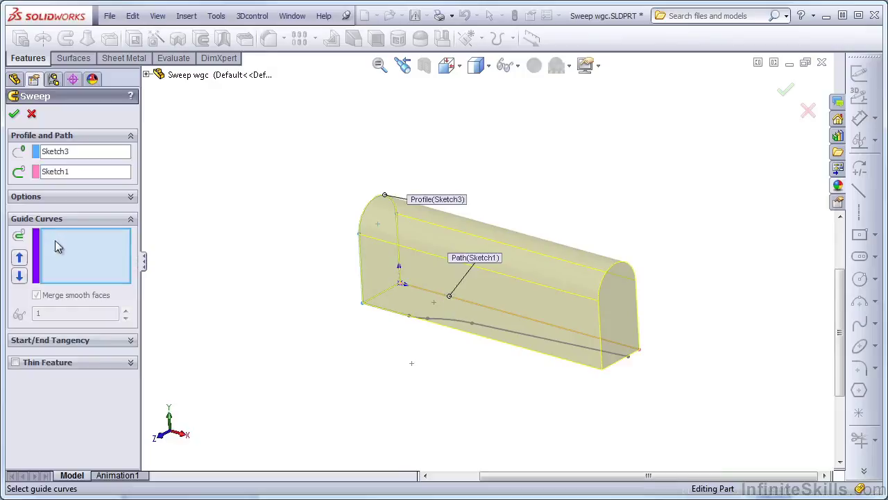
pyautogui.click(446, 320)
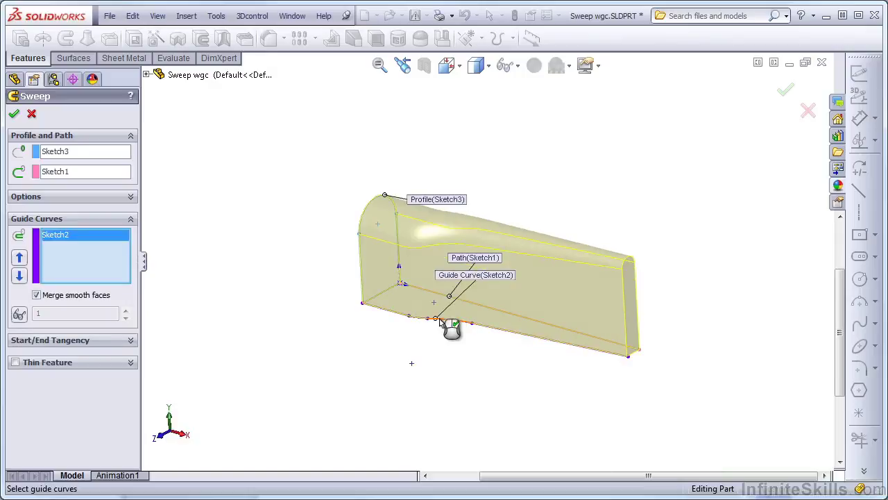
# Preview the sweep's intermediate sections one by one up to section 21, and complete the Sweep
pyautogui.click(20, 315)
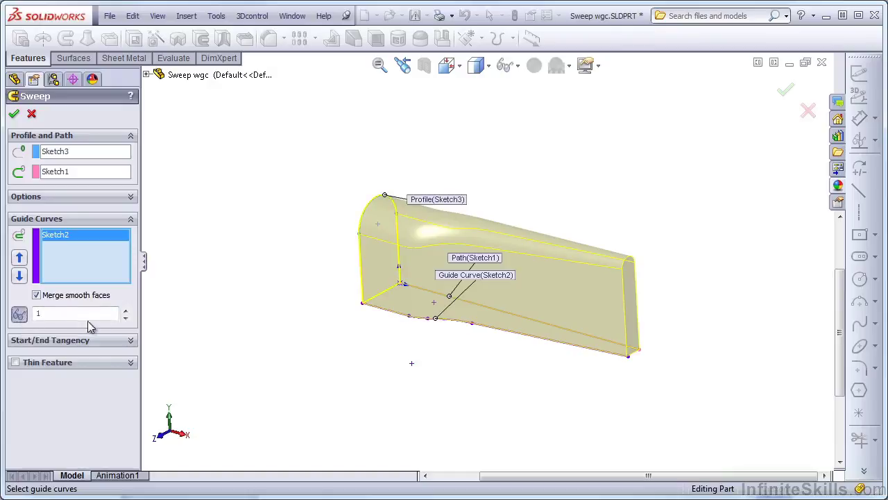
pyautogui.click(126, 313)
pyautogui.click(126, 313)
pyautogui.click(127, 313)
pyautogui.click(126, 313)
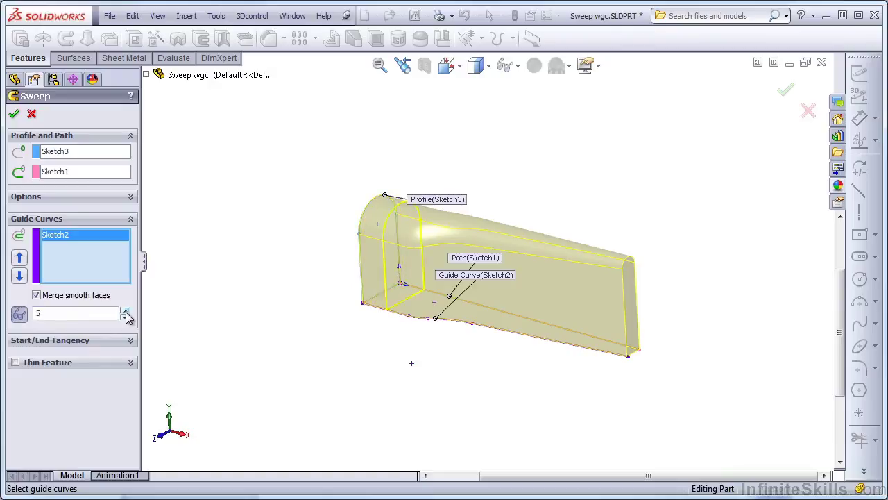
pyautogui.click(127, 313)
pyautogui.click(127, 313)
pyautogui.click(126, 313)
pyautogui.click(127, 313)
pyautogui.click(126, 313)
pyautogui.click(127, 313)
pyautogui.click(127, 313)
pyautogui.click(126, 313)
pyautogui.click(126, 313)
pyautogui.click(126, 313)
pyautogui.click(126, 313)
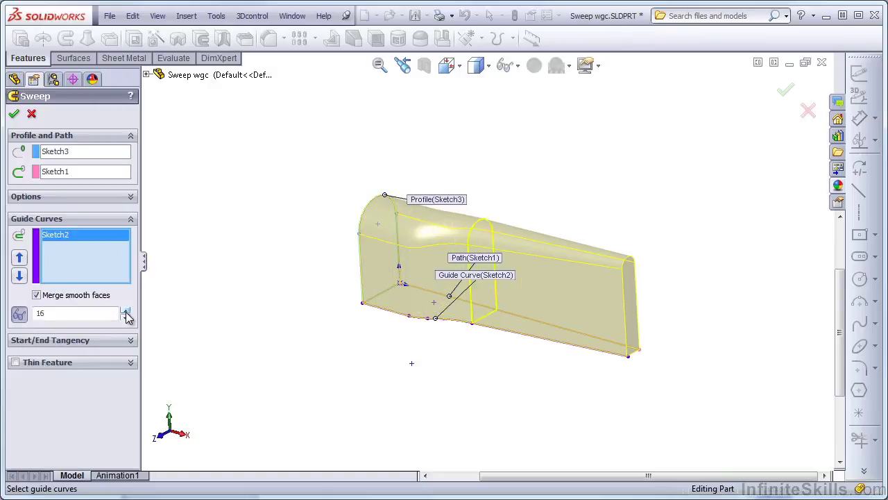
pyautogui.click(126, 313)
pyautogui.click(126, 313)
pyautogui.click(126, 313)
pyautogui.click(127, 313)
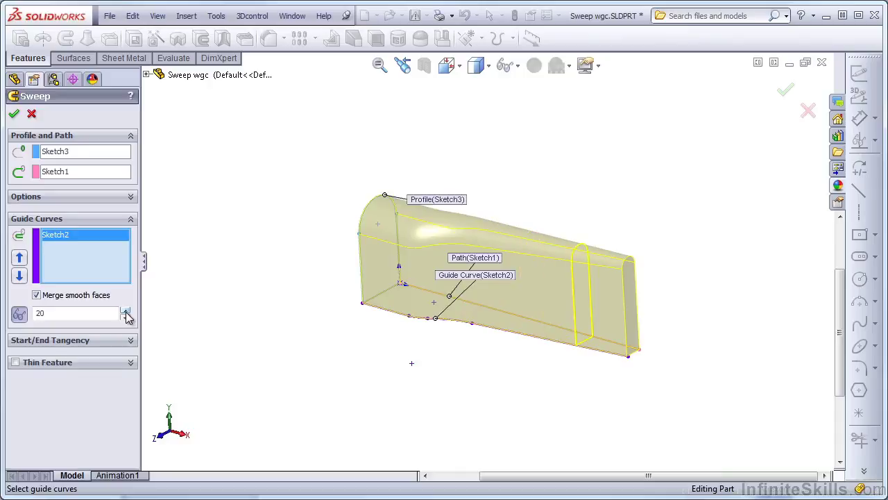
pyautogui.click(126, 313)
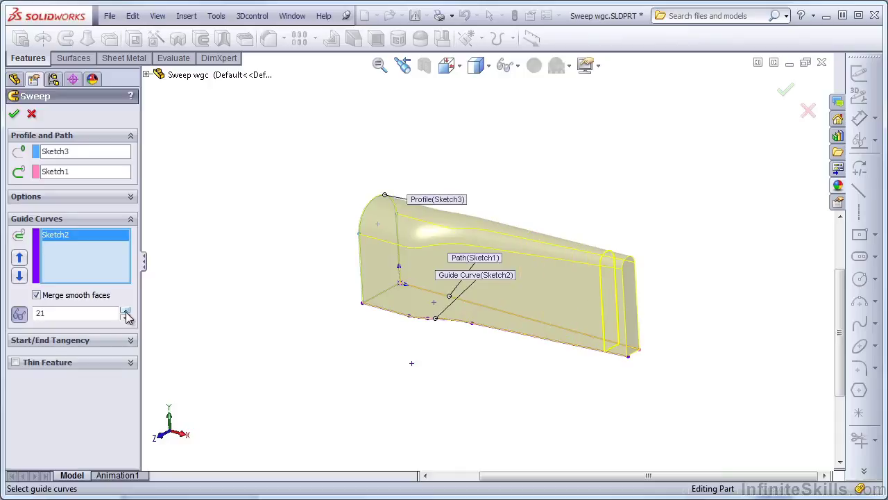
pyautogui.click(15, 116)
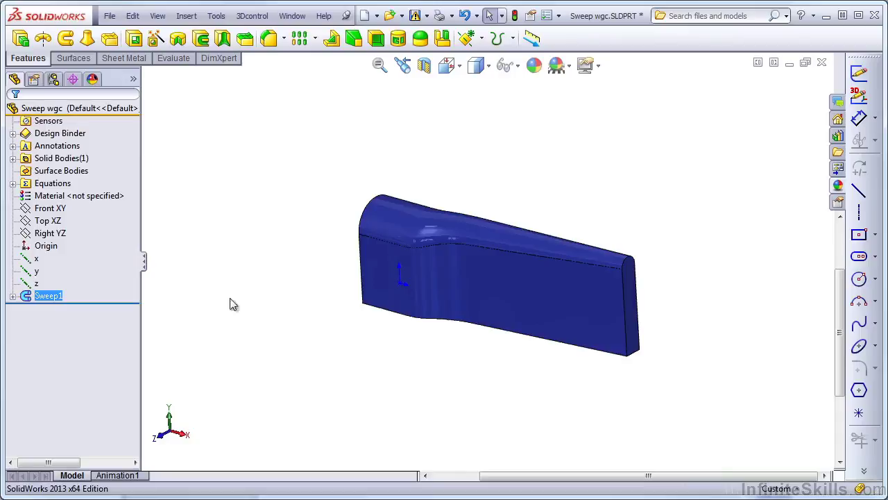